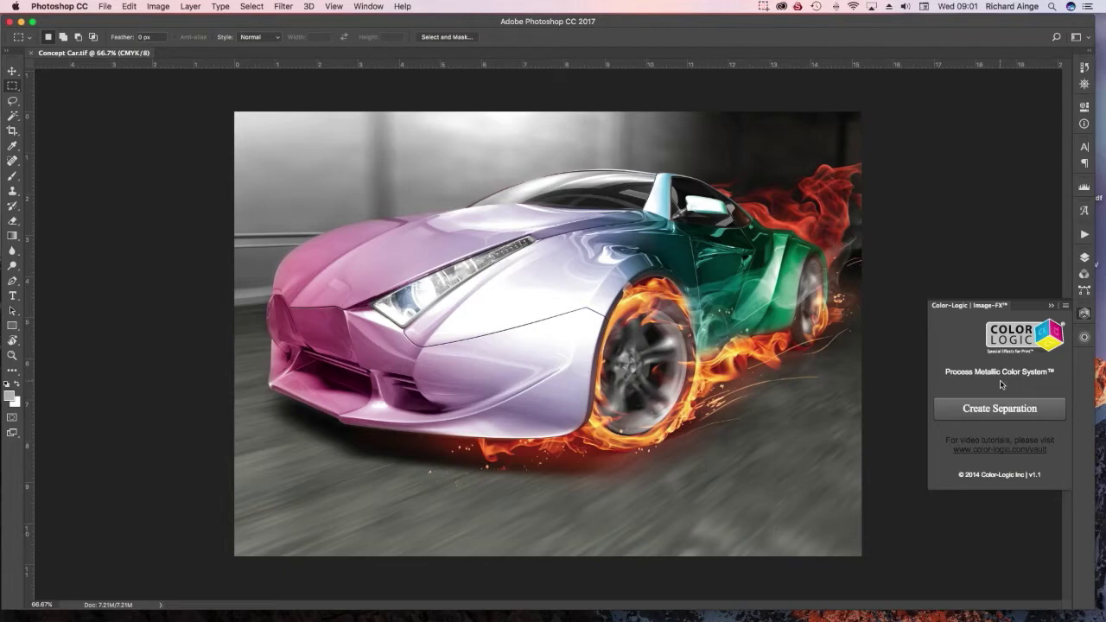
Create the Color-Logic silver separation of the car image as an extra channel, and close the Image-FX panel
drag(983, 313, 93, 112)
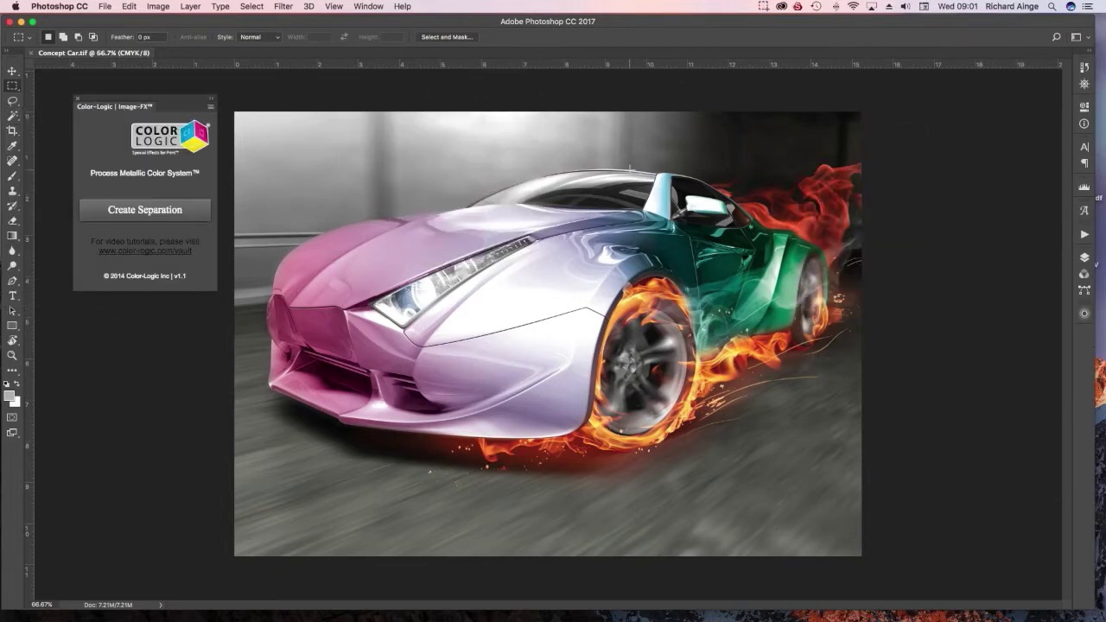
click(1084, 256)
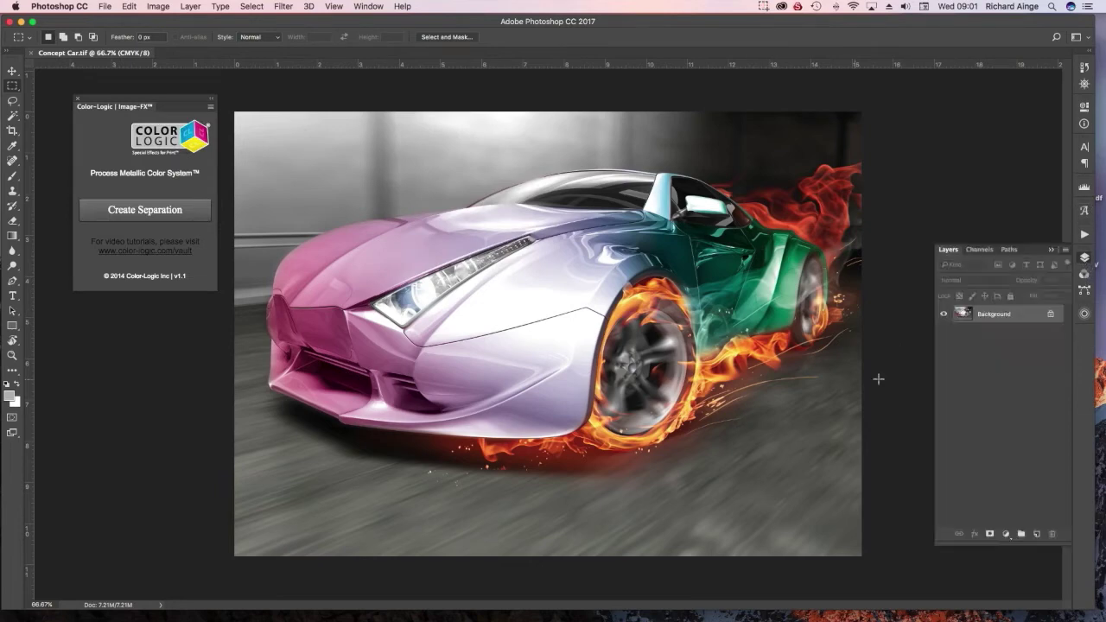
click(977, 249)
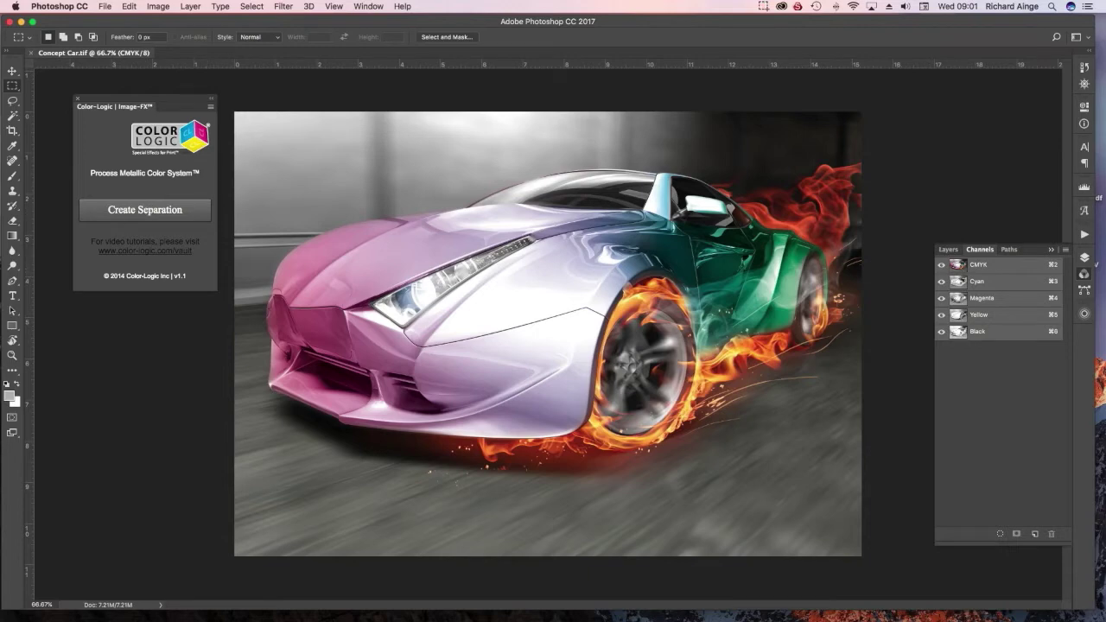
click(171, 212)
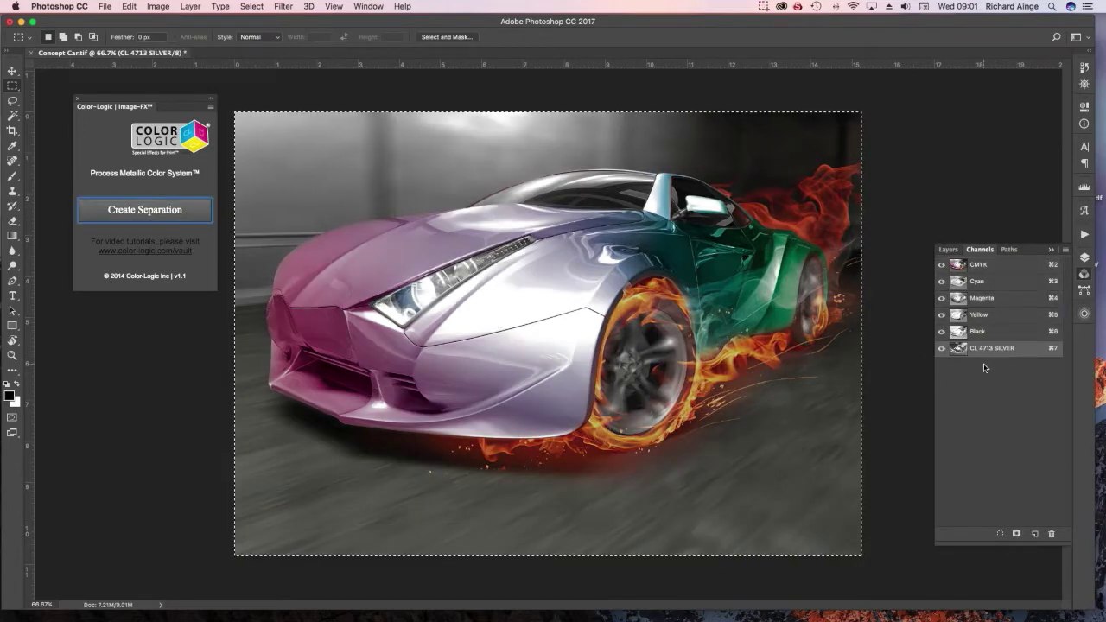
click(1084, 314)
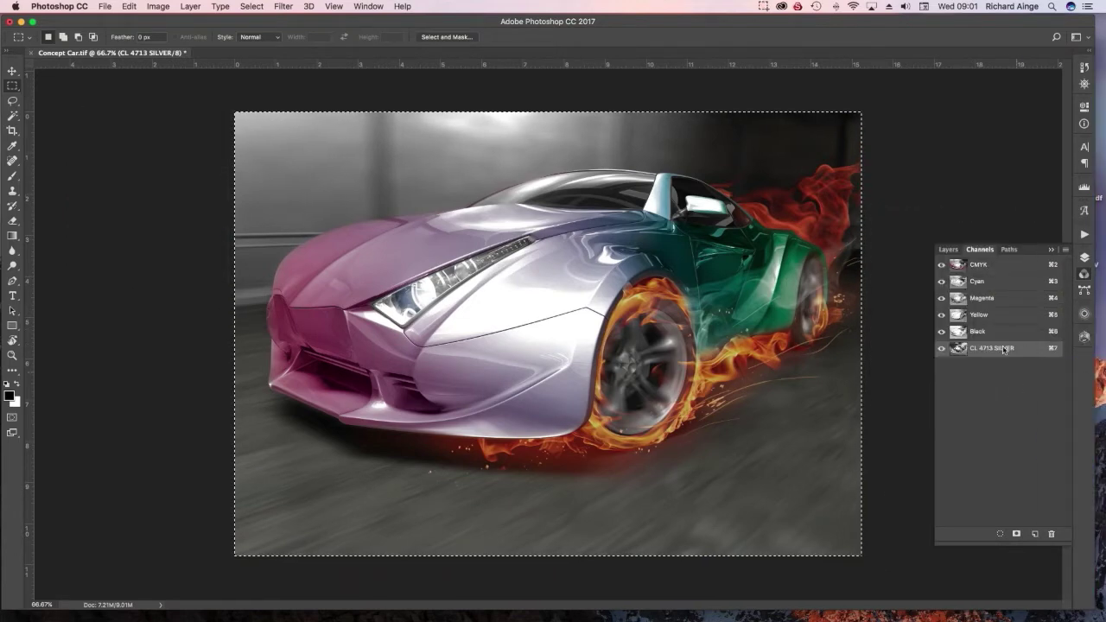
Hide the CMYK channels so only CL 4713 SILVER is displayed, and load Path 1 as a selection around the car
click(940, 265)
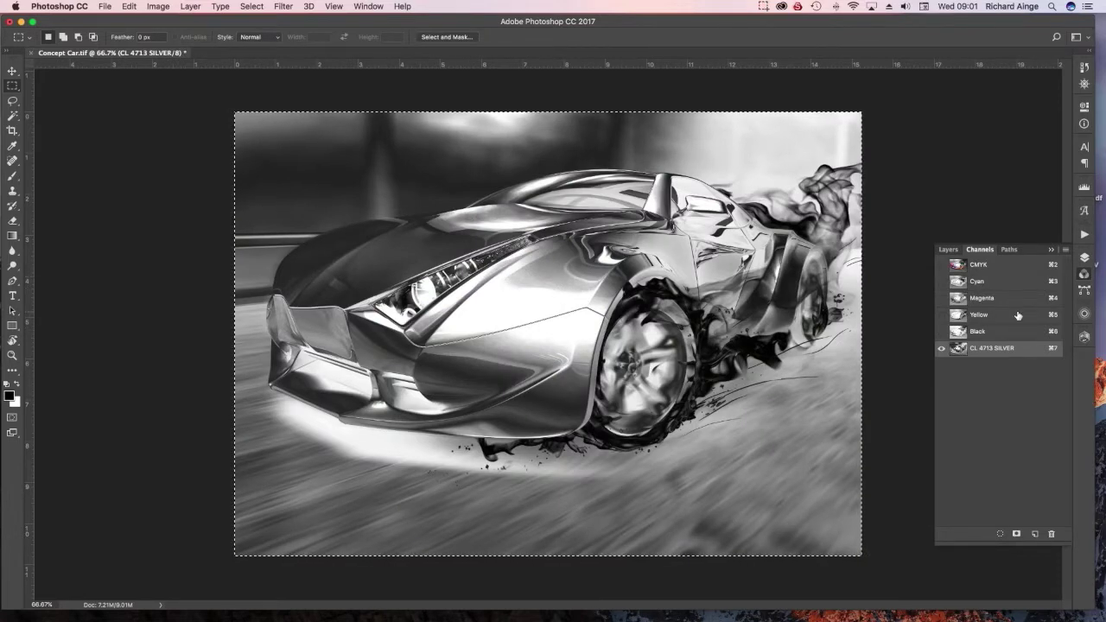
click(1009, 249)
super+click(945, 265)
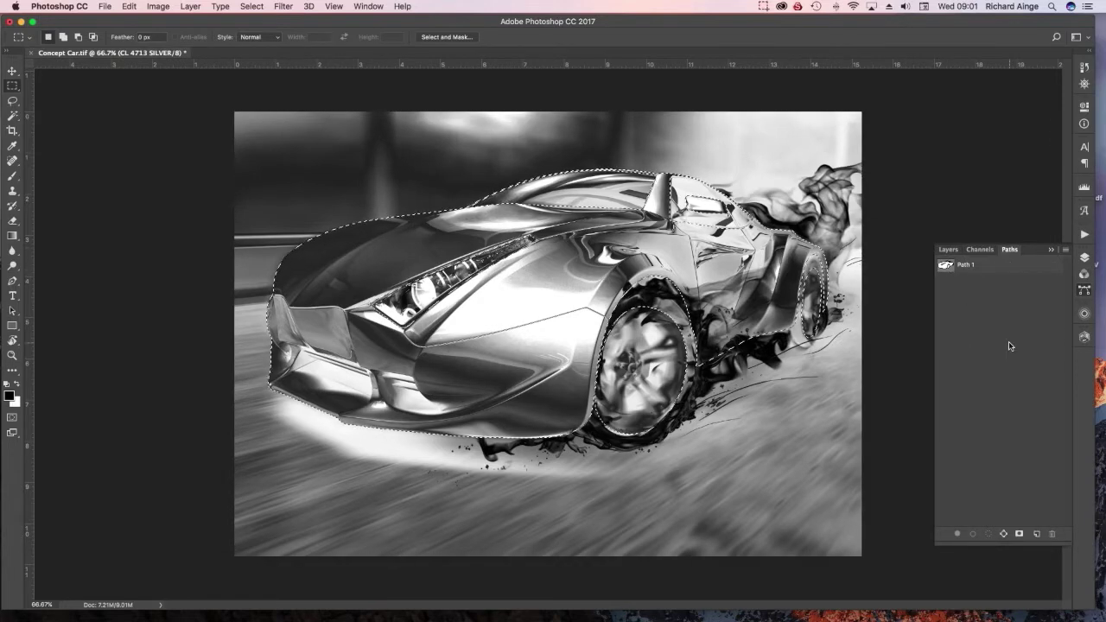
click(948, 249)
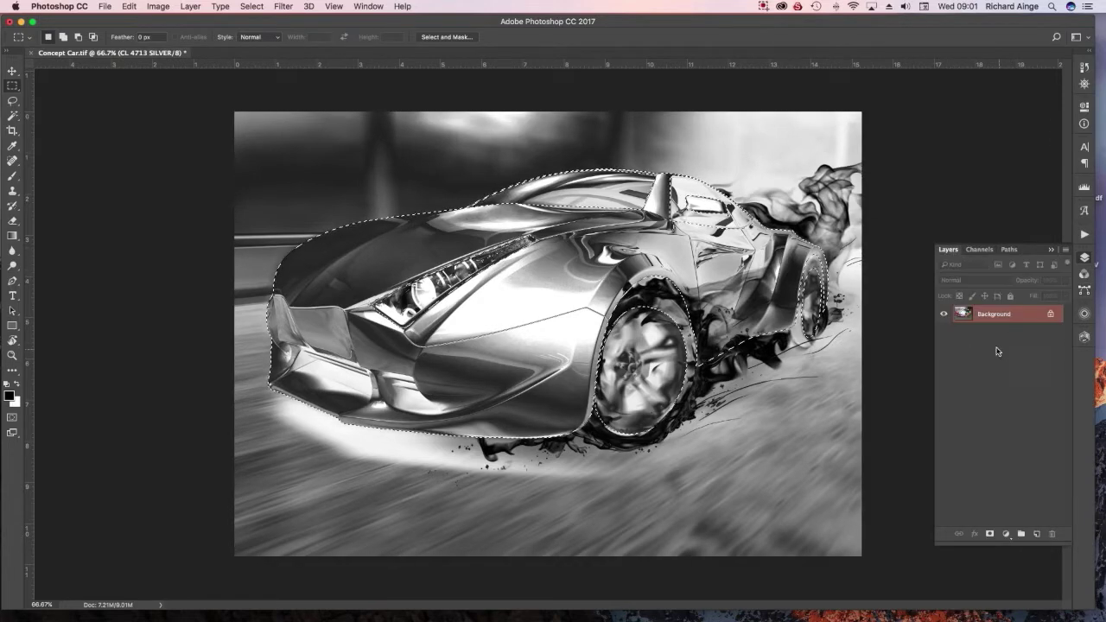
click(980, 250)
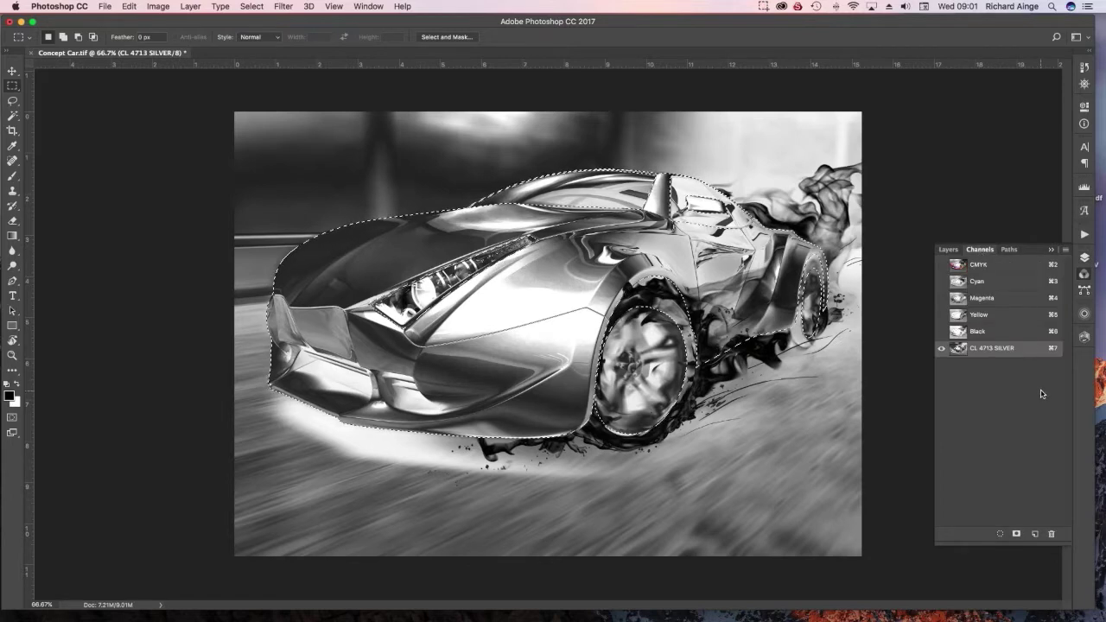
Feather the car selection with a radius of 2 pixels
click(251, 6)
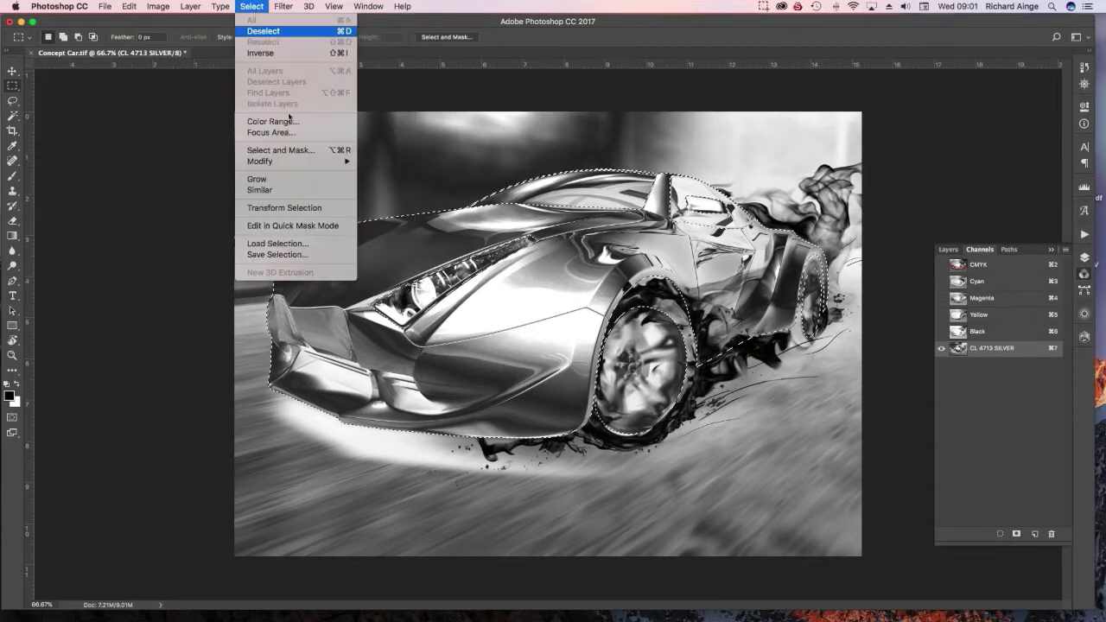
mouse_move(298, 164)
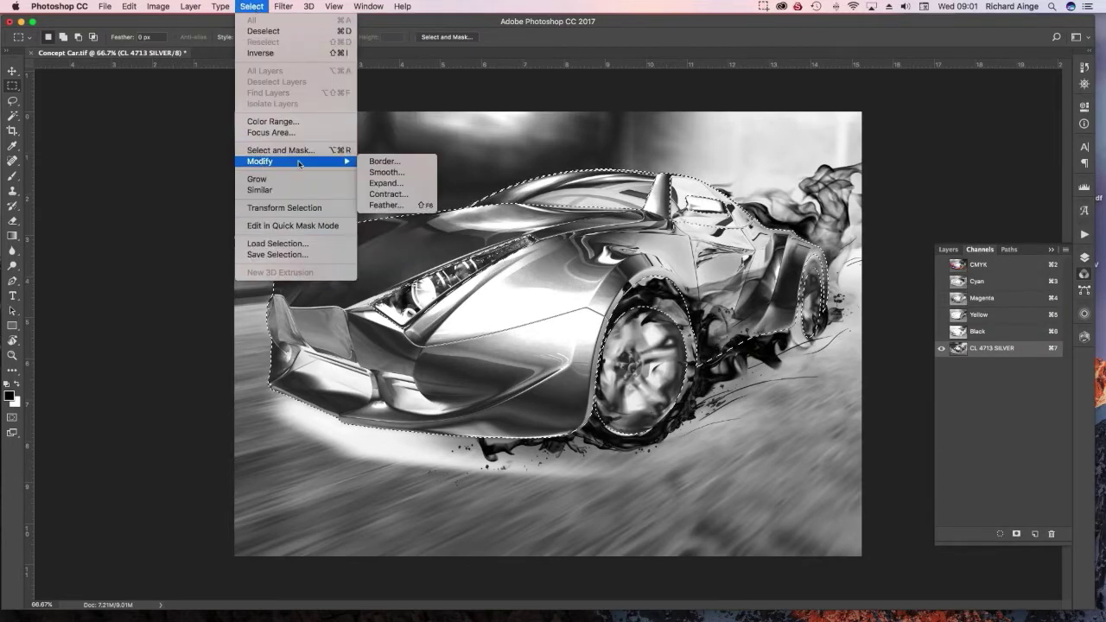
click(412, 205)
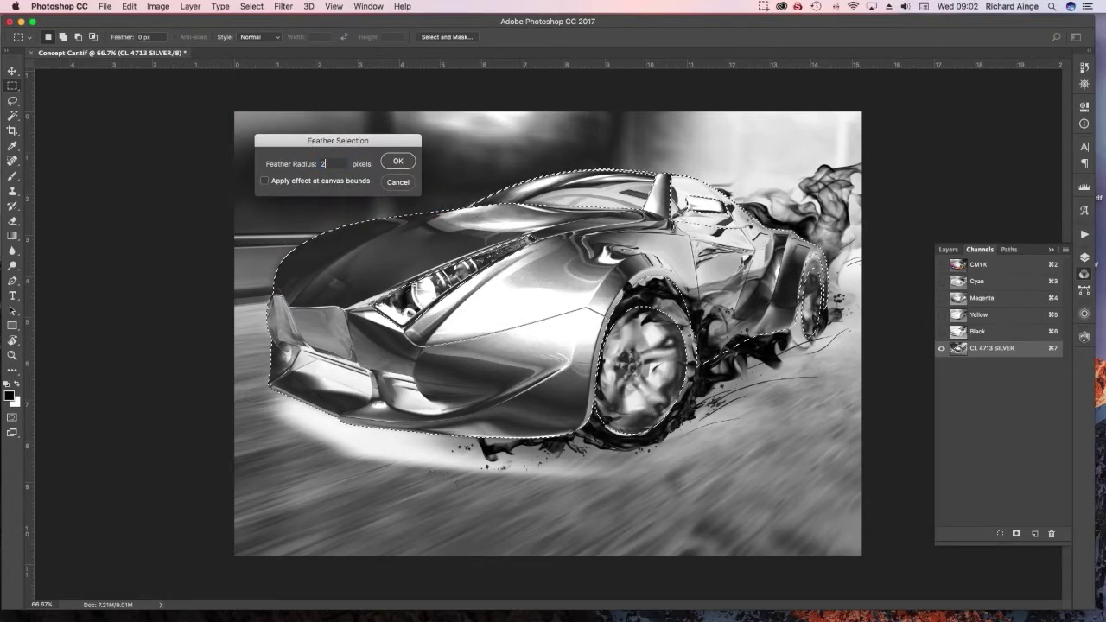
text(2)
key(Return)
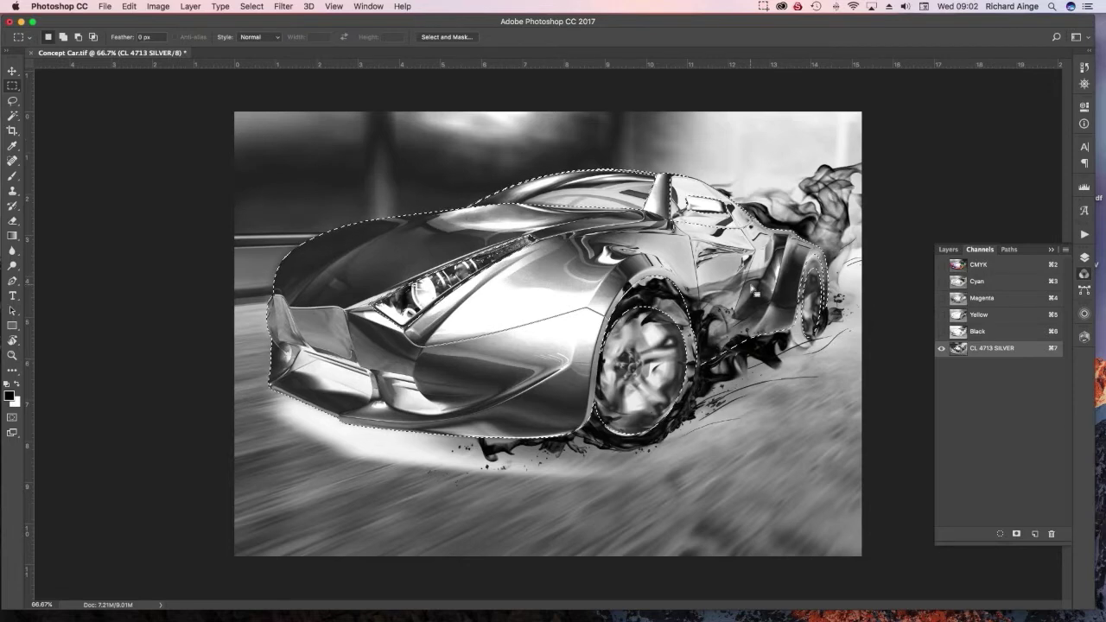
Invert the selection and clear everything outside the car to white in the silver channel, leaving no active selection
click(220, 6)
mouse_move(256, 7)
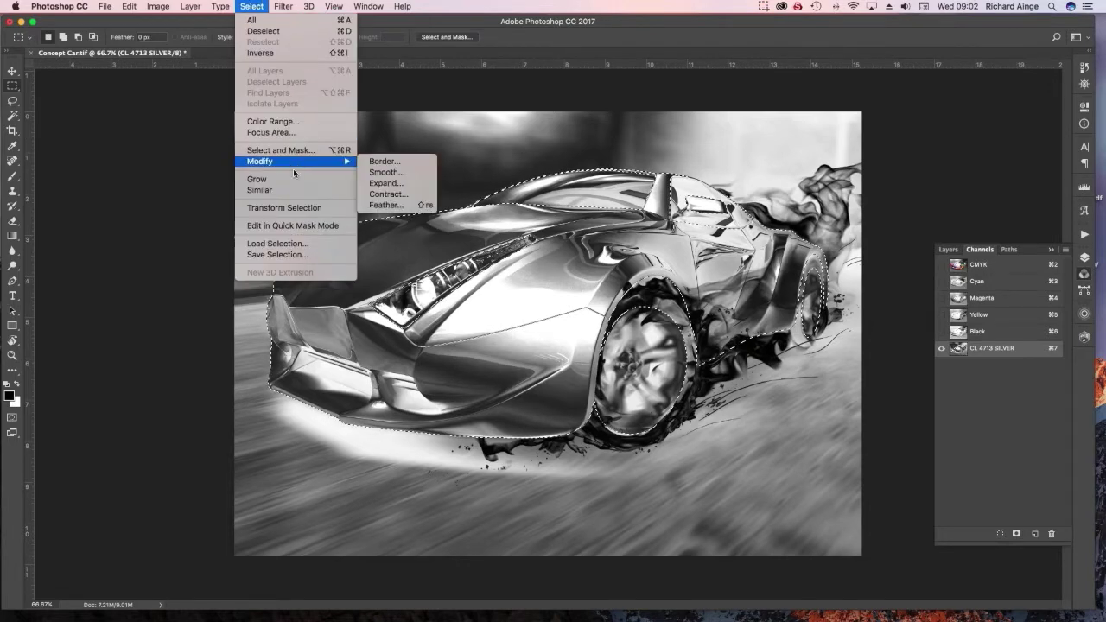
mouse_move(287, 165)
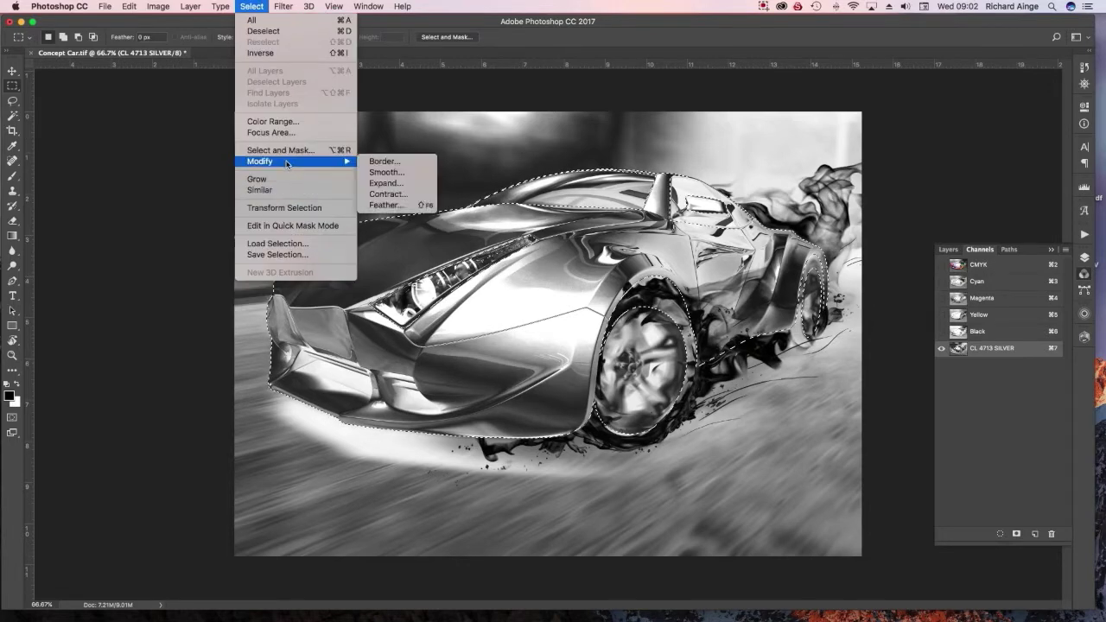
click(261, 53)
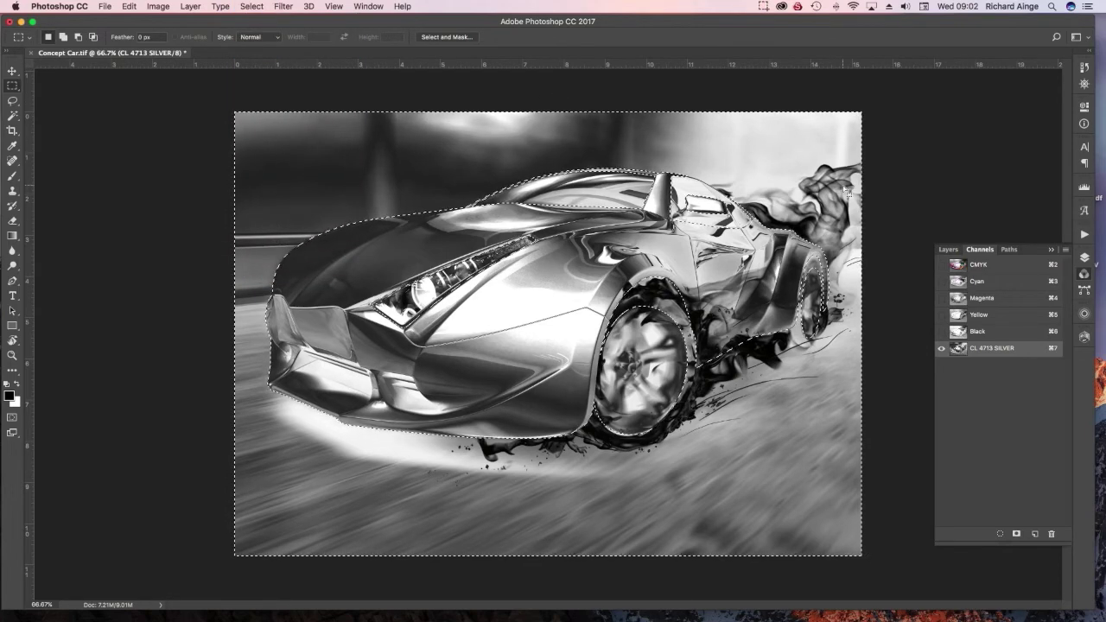
key(shift+BackSpace)
key(Return)
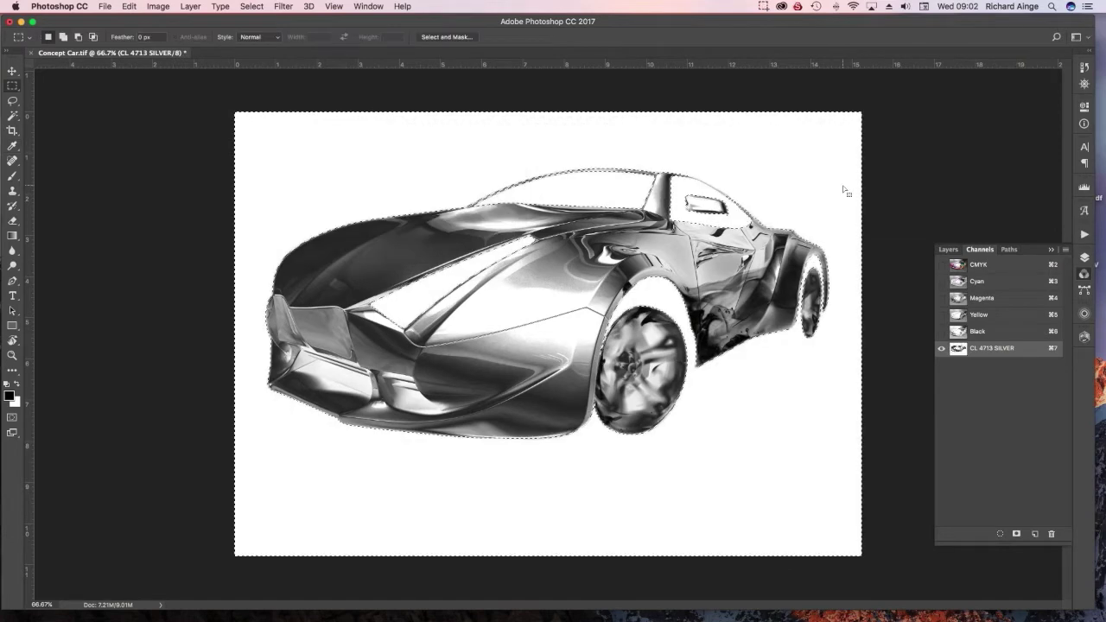
key(super+d)
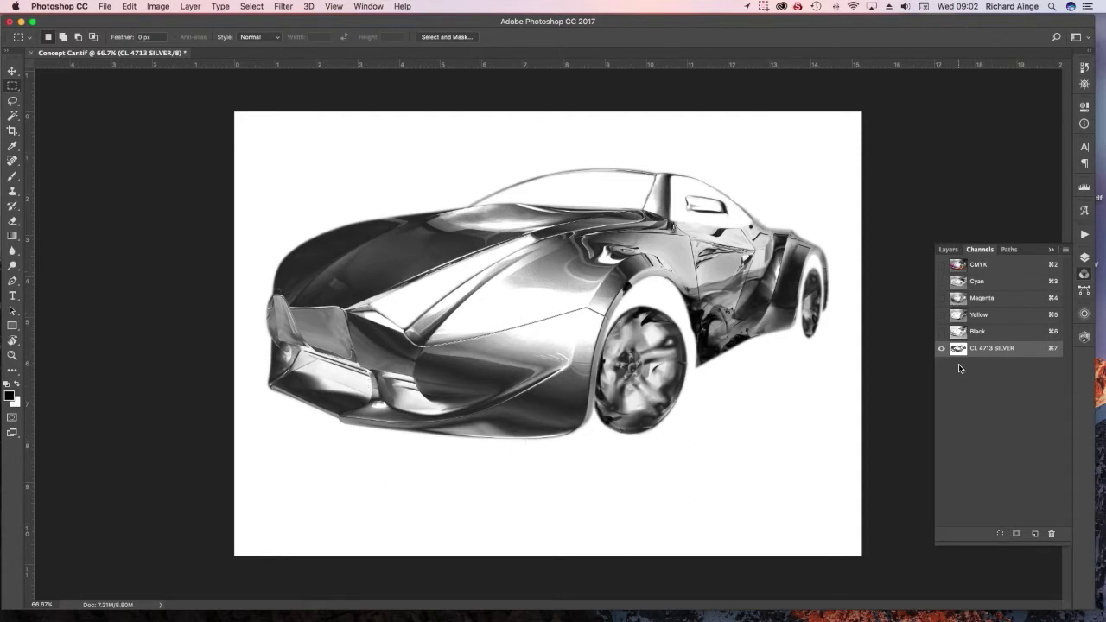
Apply a Curves adjustment to the silver channel that maps input 91 to output 100, comparing it with the preview off and on
key(super+m)
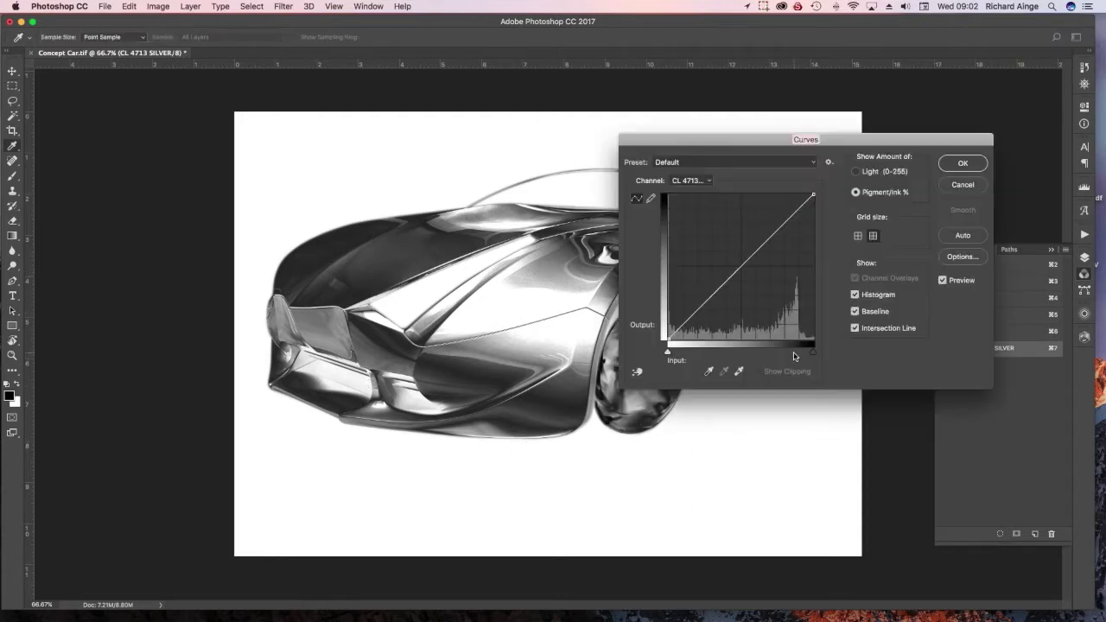
drag(743, 139, 654, 237)
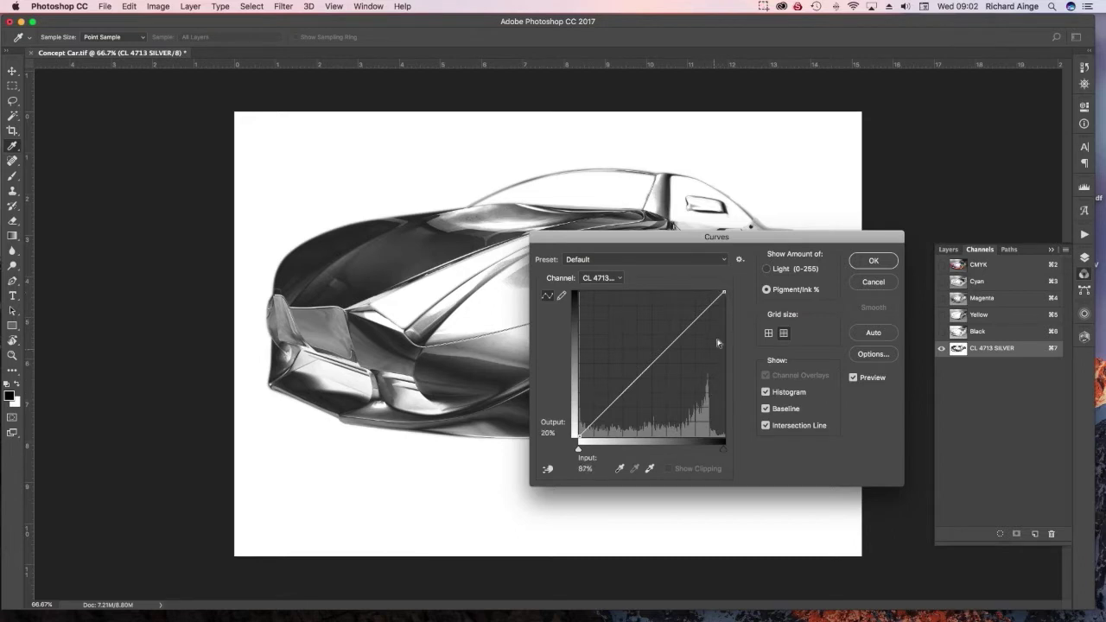
drag(724, 293, 712, 295)
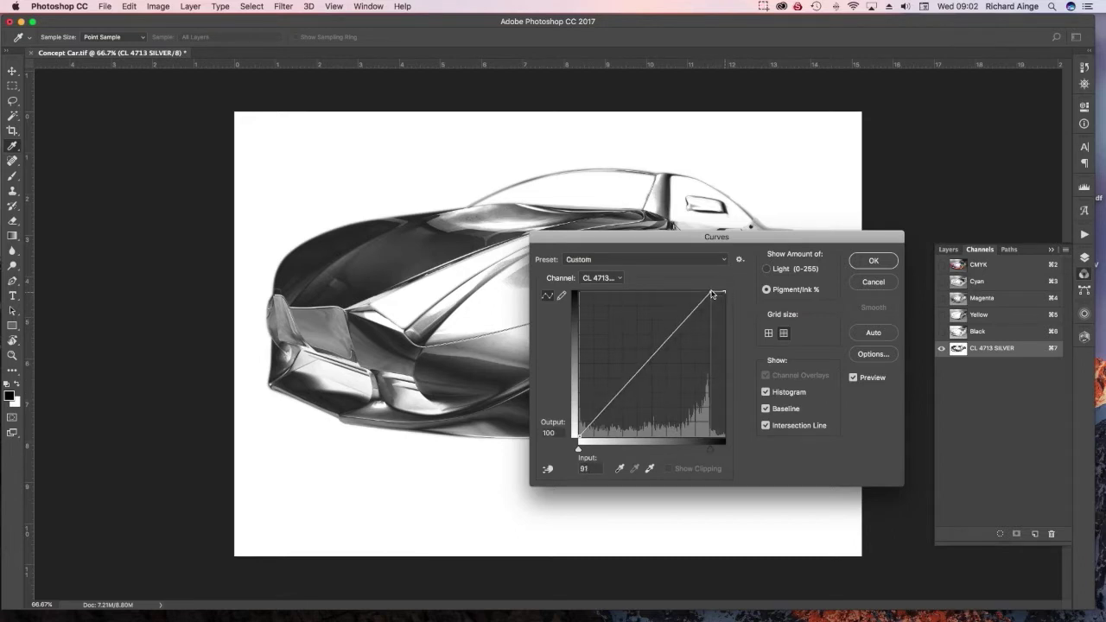
drag(660, 242, 830, 263)
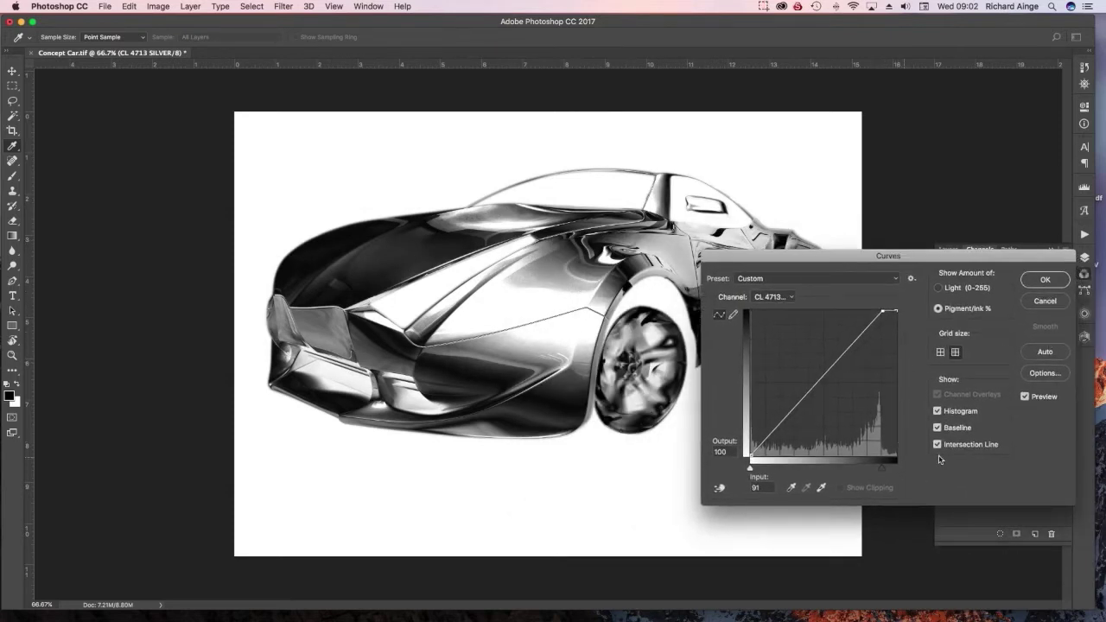
click(1026, 397)
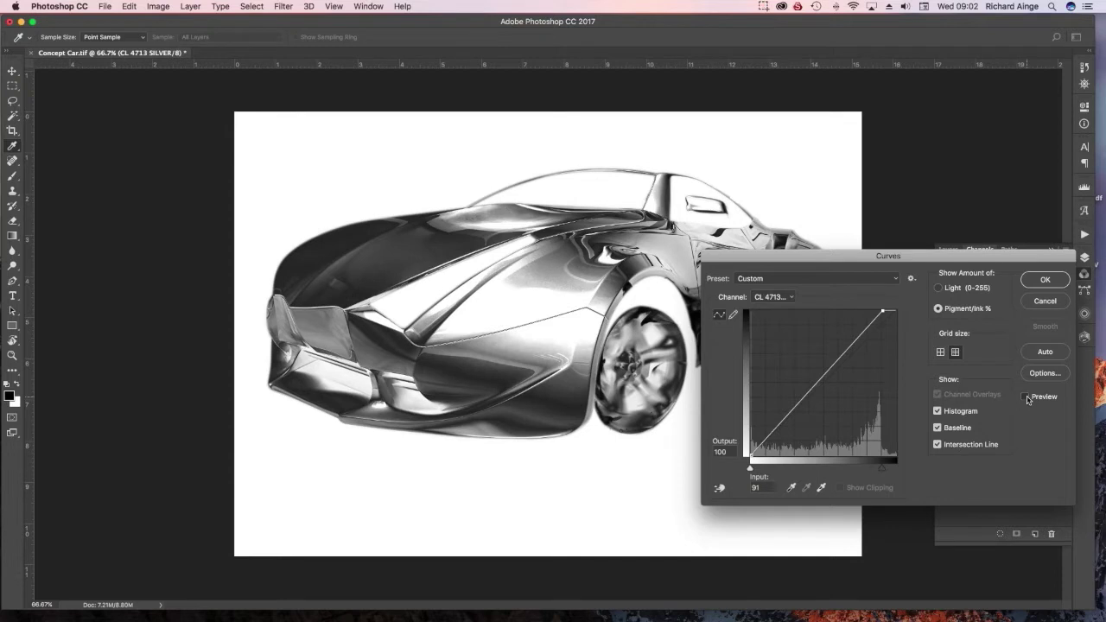
click(1024, 398)
click(1024, 398)
click(1024, 398)
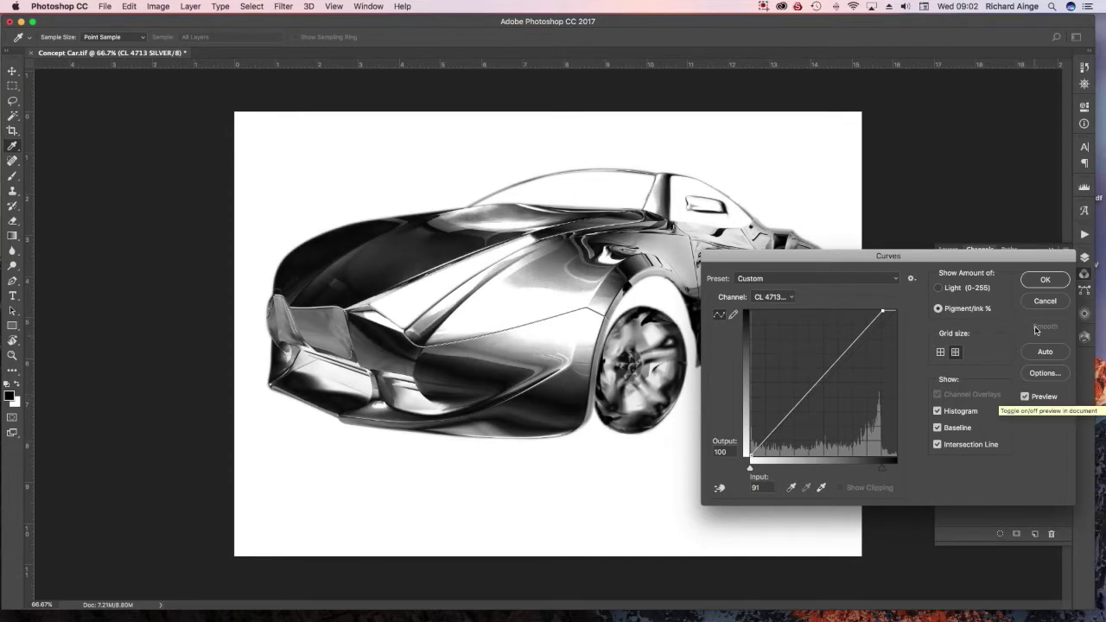
click(1043, 280)
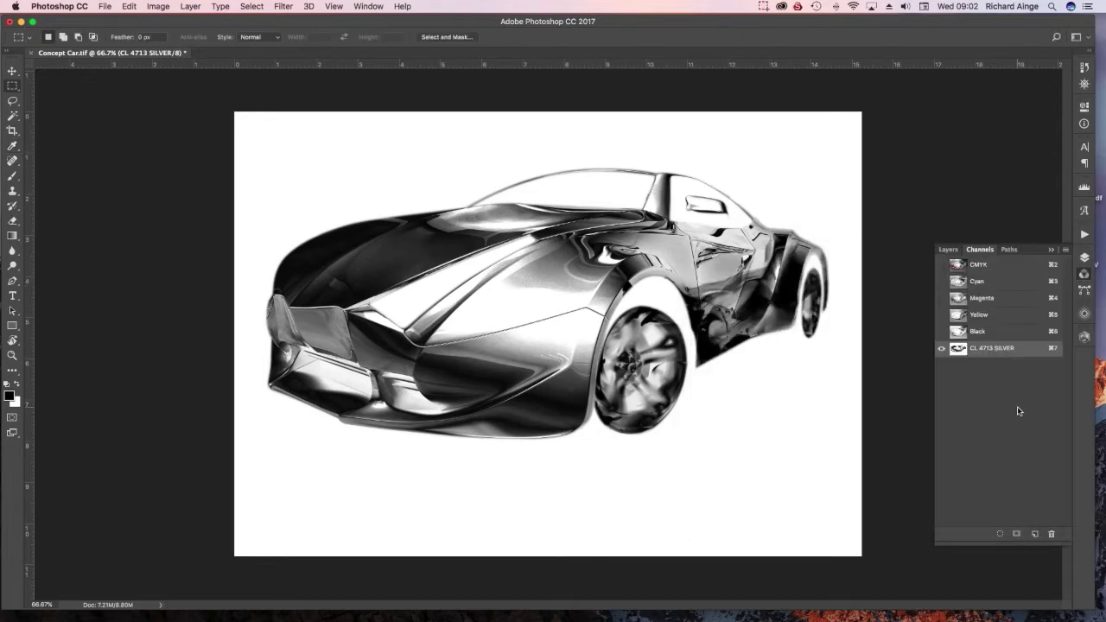
Show the CMYK channels again and toggle the silver channel's visibility to compare the artwork with and without it
click(941, 264)
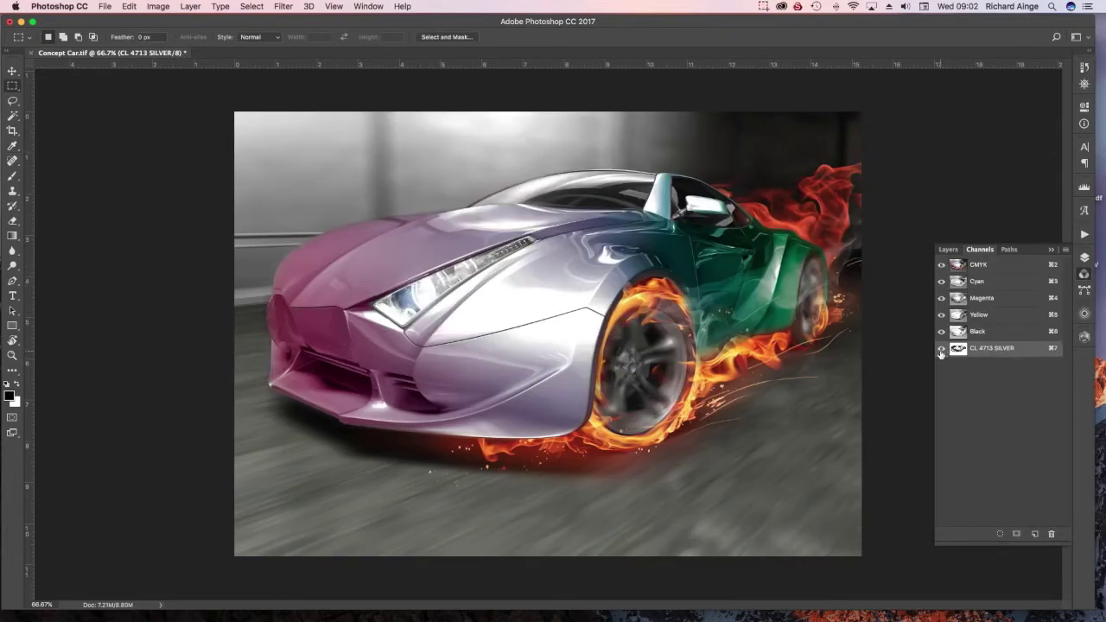
click(941, 349)
click(940, 349)
click(941, 349)
click(940, 349)
click(941, 349)
click(941, 349)
Switch to Illustrator, copy the rectangle filled with the diamond line pattern, and return to Photoshop
click(750, 609)
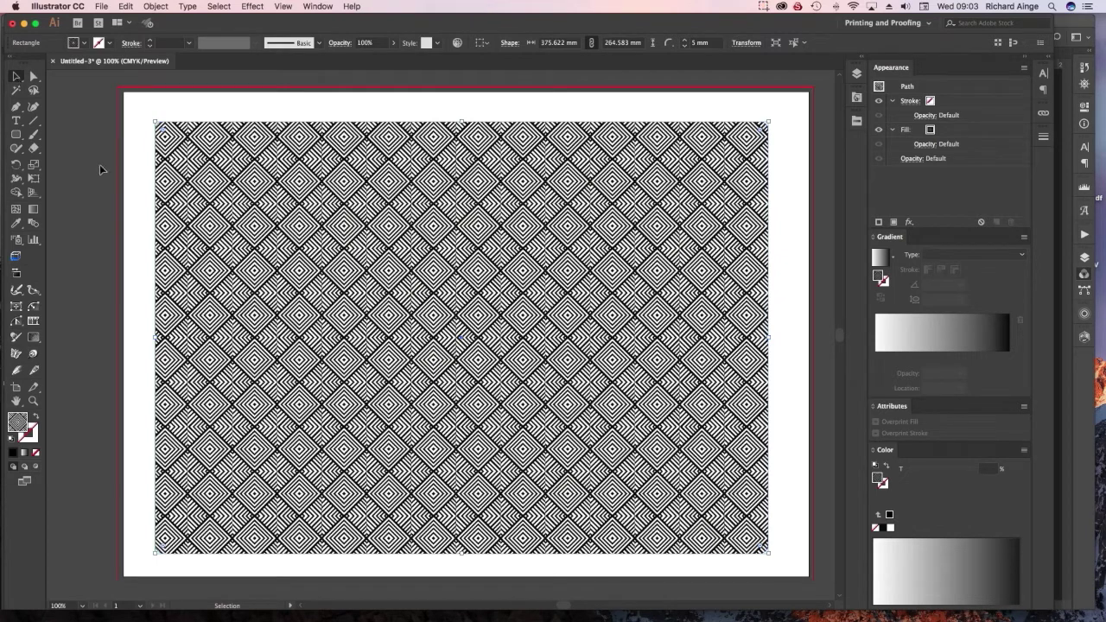
click(146, 179)
click(327, 197)
key(a)
key(super+Tab)
Target the composite CMYK channel and paste the copied pattern as pixels over the whole car image on a new layer
click(977, 268)
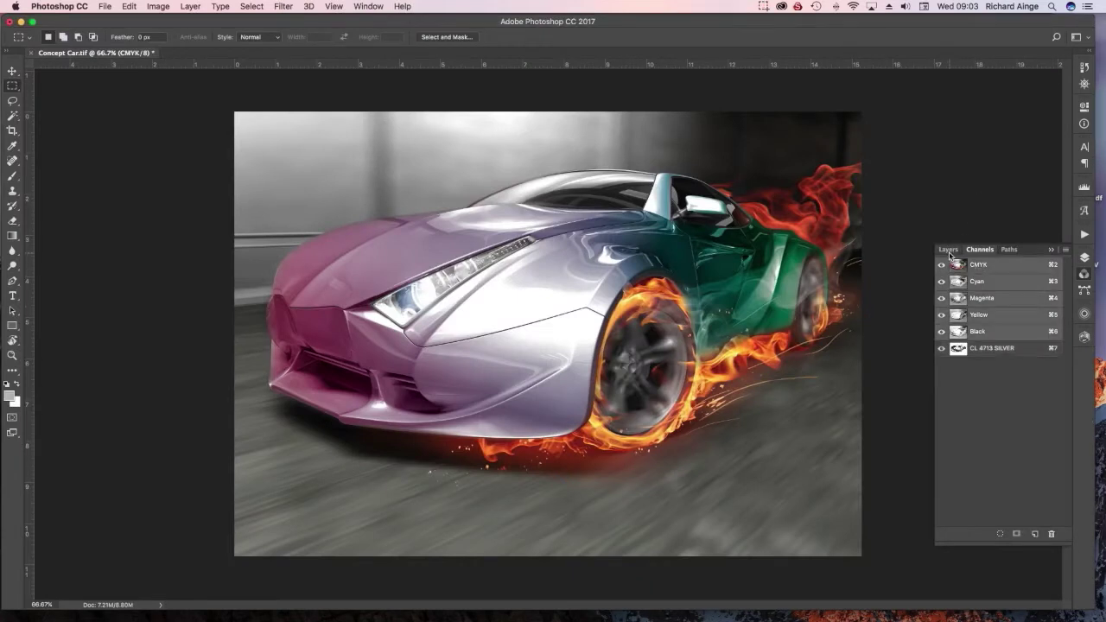
click(948, 249)
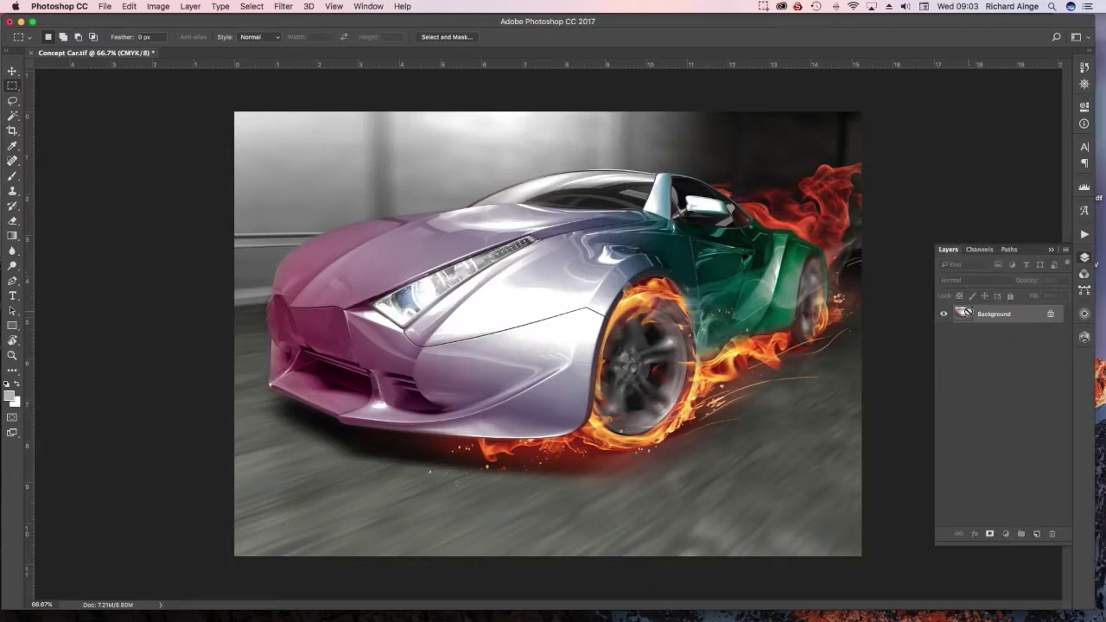
key(super+v)
click(318, 165)
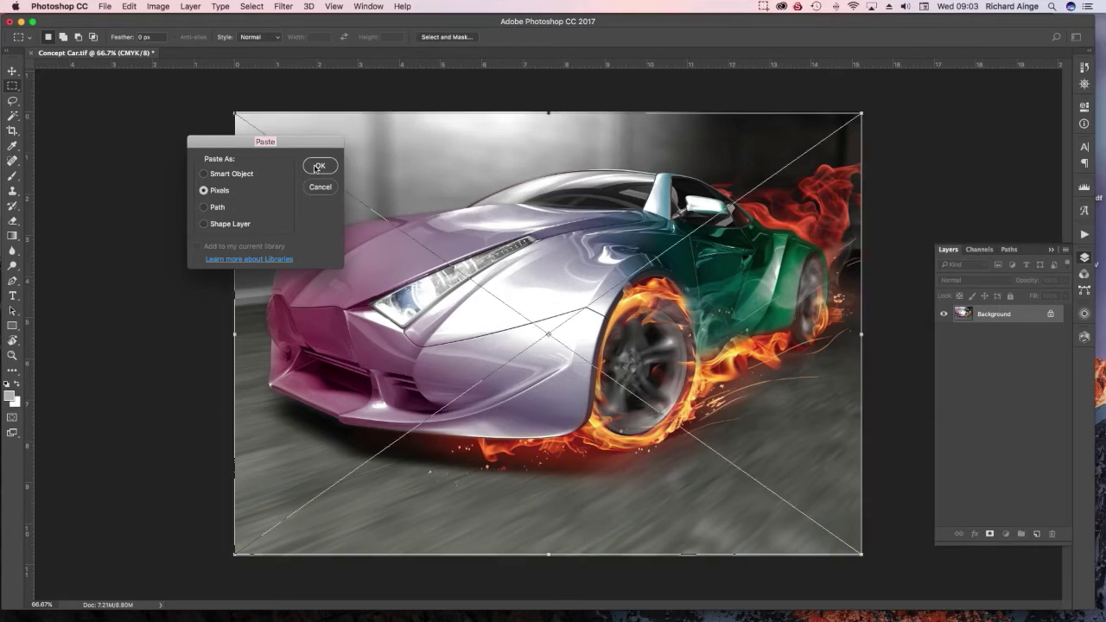
key(Return)
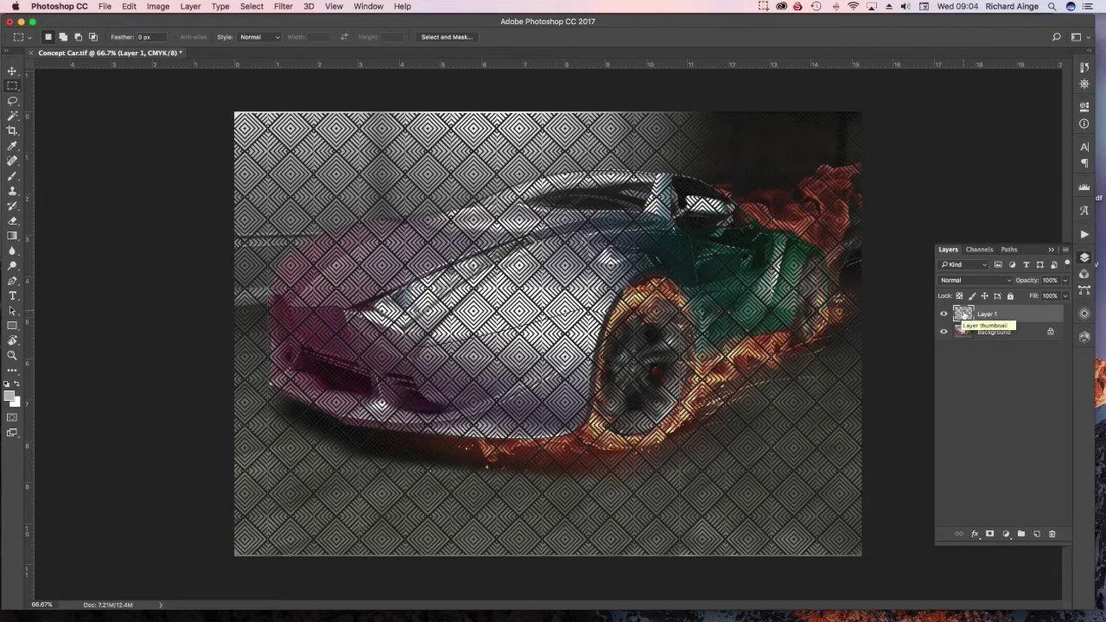
Load the pattern layer's shape as a selection and delete that layer
super+click(964, 316)
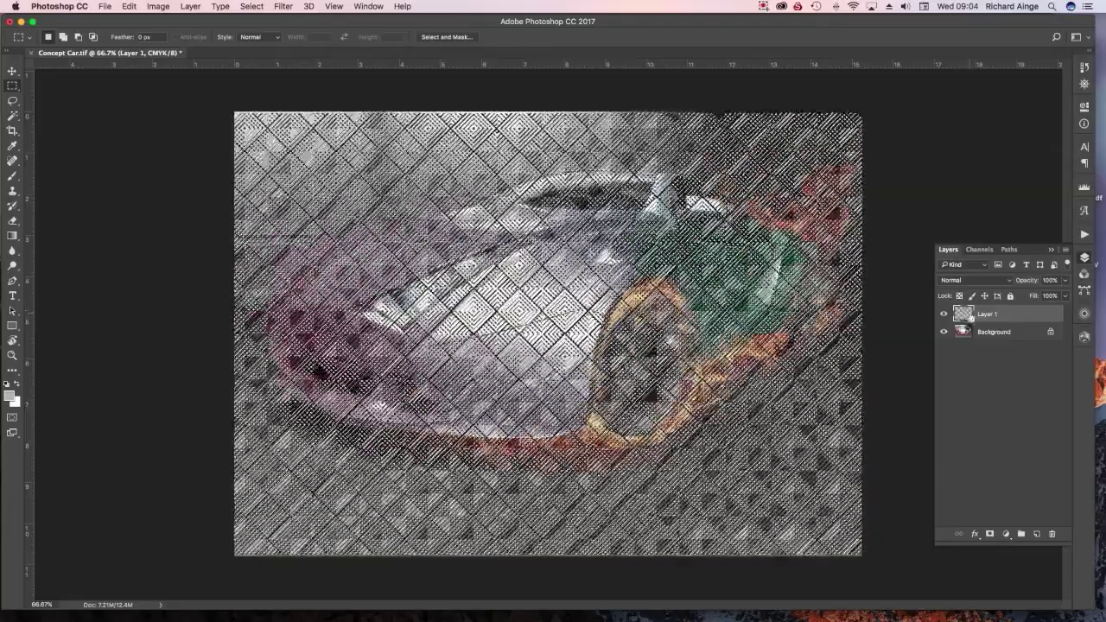
drag(970, 317, 1052, 534)
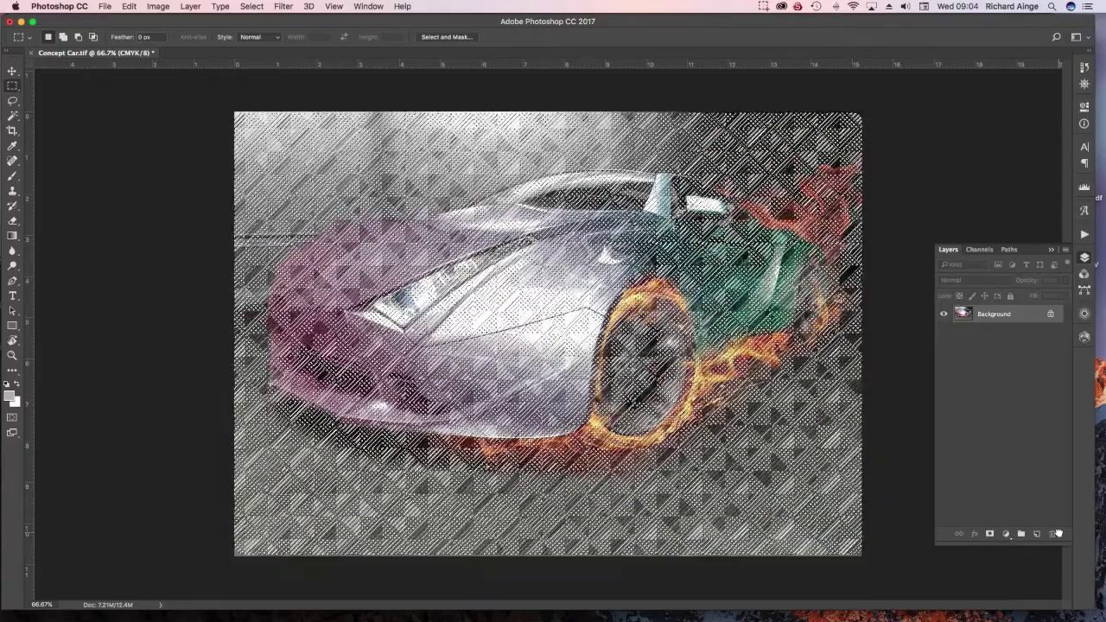
Hide the pattern selection's edges while keeping the selection active
key(super+h)
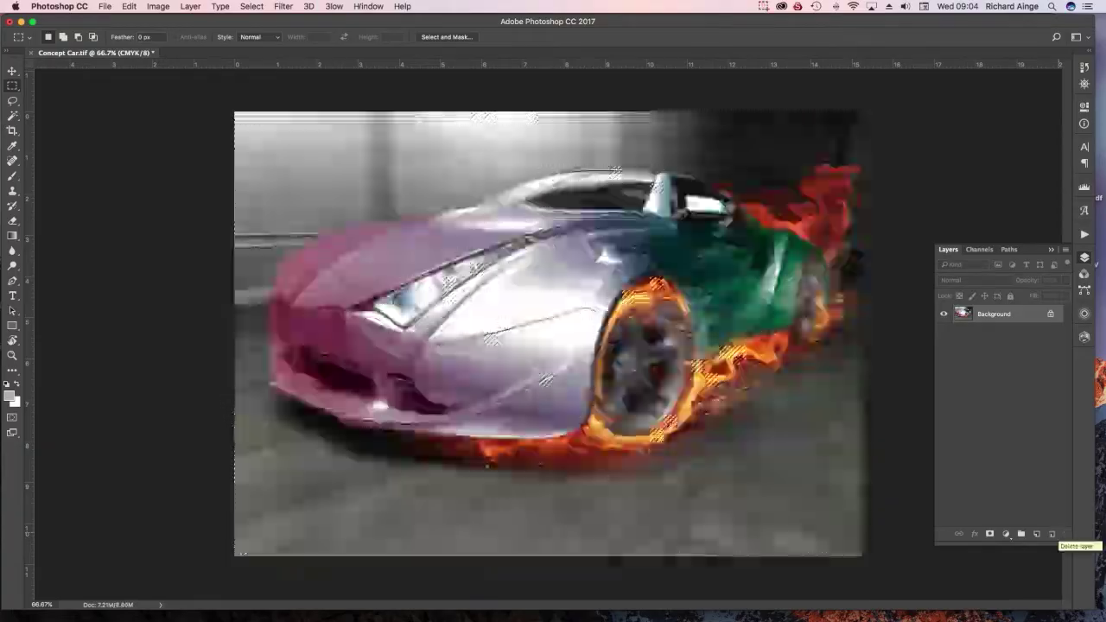
key(super+h)
key(super+h)
key(super+h)
key(super+h)
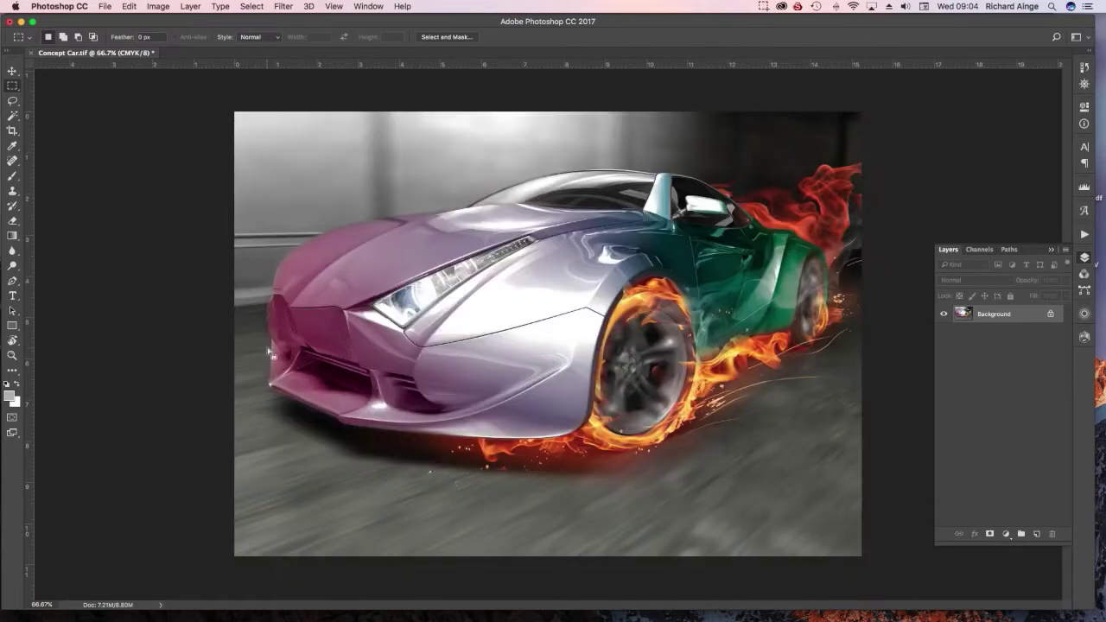
Choose the Eraser and set its soft round brush size to 460 px
click(13, 221)
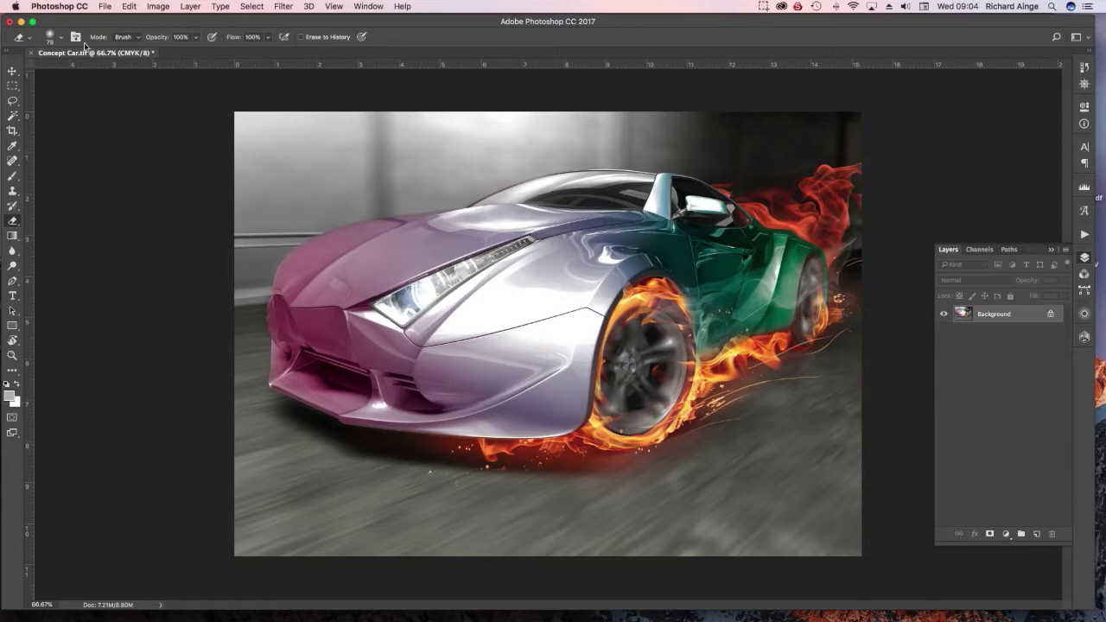
click(49, 39)
drag(131, 79, 123, 76)
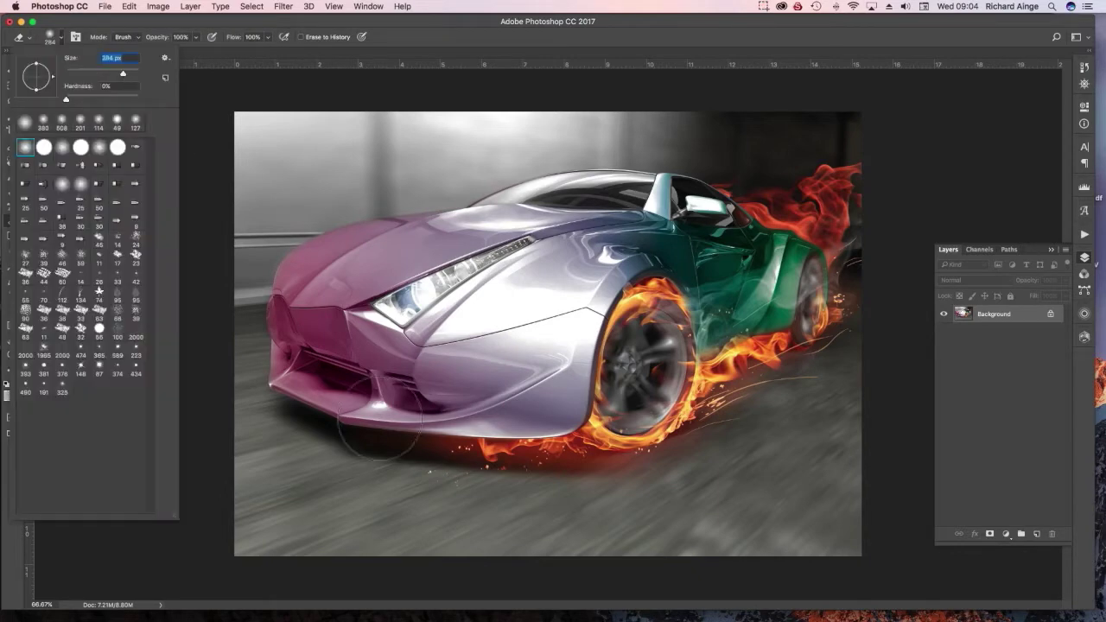
drag(129, 76, 130, 77)
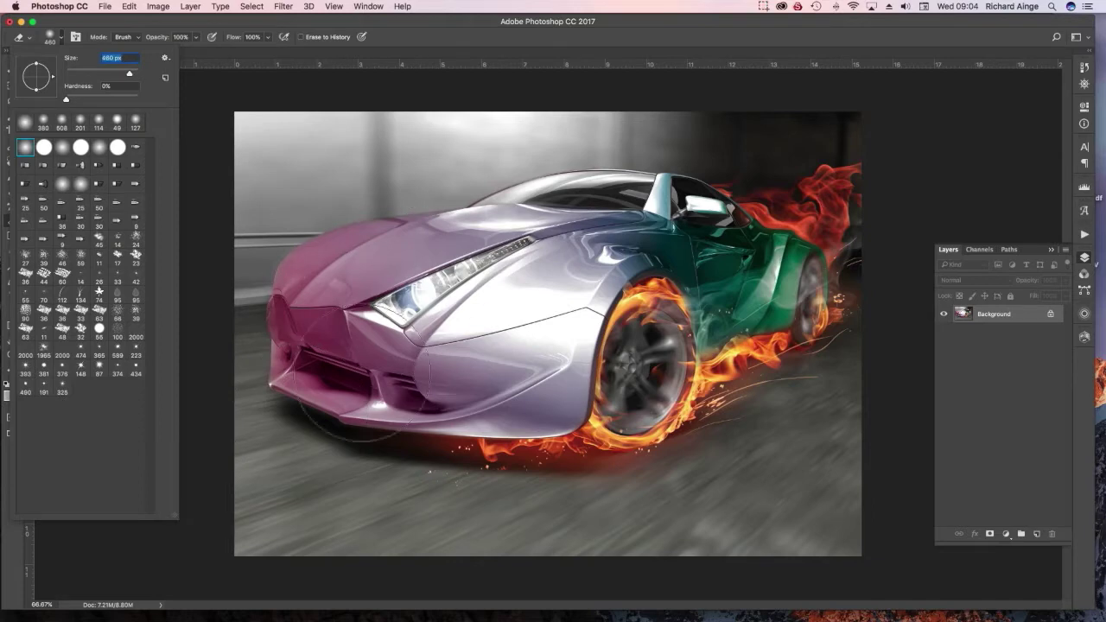
Target the CL 4713 SILVER channel and hide the CMYK channels to show it on its own
click(988, 250)
click(978, 349)
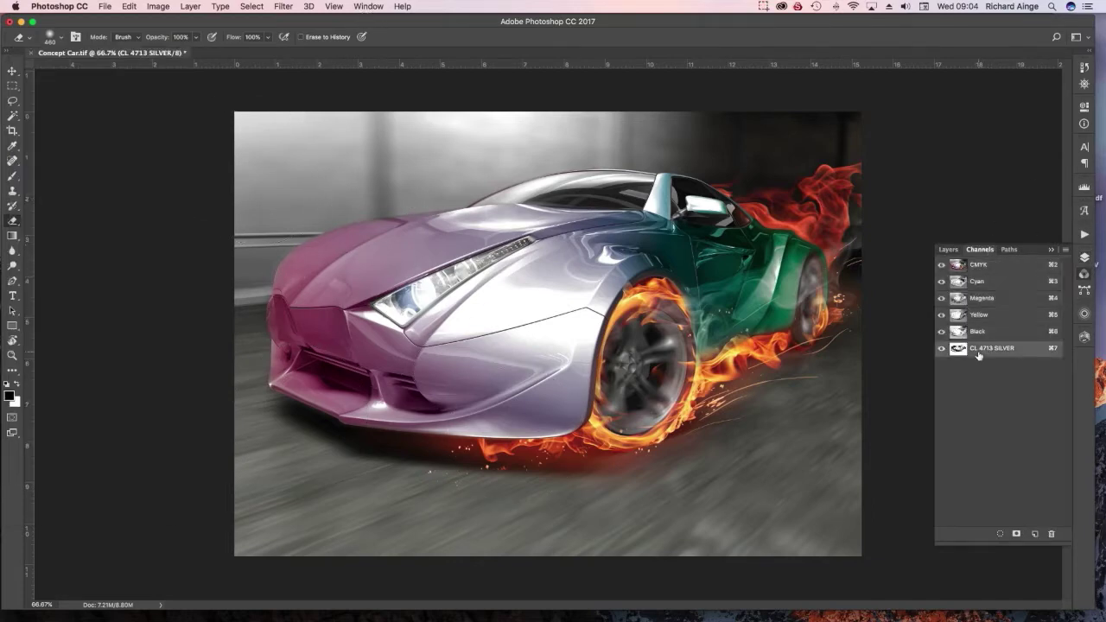
click(941, 265)
mouse_move(289, 239)
mouse_down()
mouse_move(255, 220)
mouse_move(185, 260)
mouse_up()
mouse_move(91, 403)
mouse_down()
mouse_move(305, 513)
mouse_move(293, 474)
mouse_move(363, 515)
mouse_move(518, 488)
mouse_move(568, 426)
mouse_move(479, 346)
mouse_move(527, 512)
mouse_up()
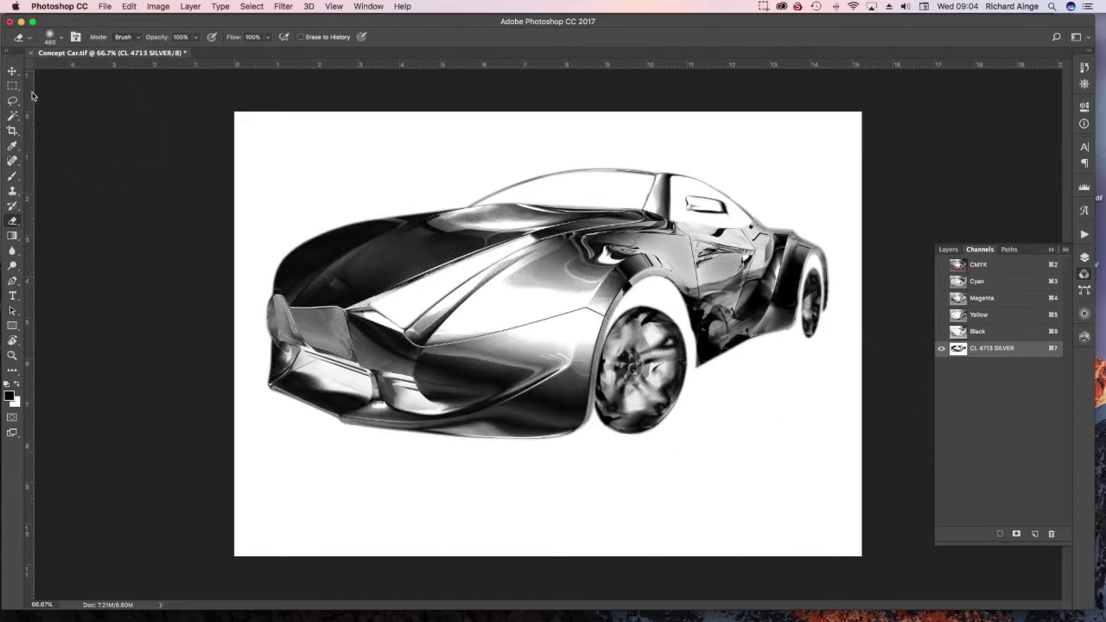
Start a straight-edged lasso outline above the front wheel, following the wheel arch gap and running beneath the door sill to the rear wheel
key(l)
scroll(675, 338, up, 2)
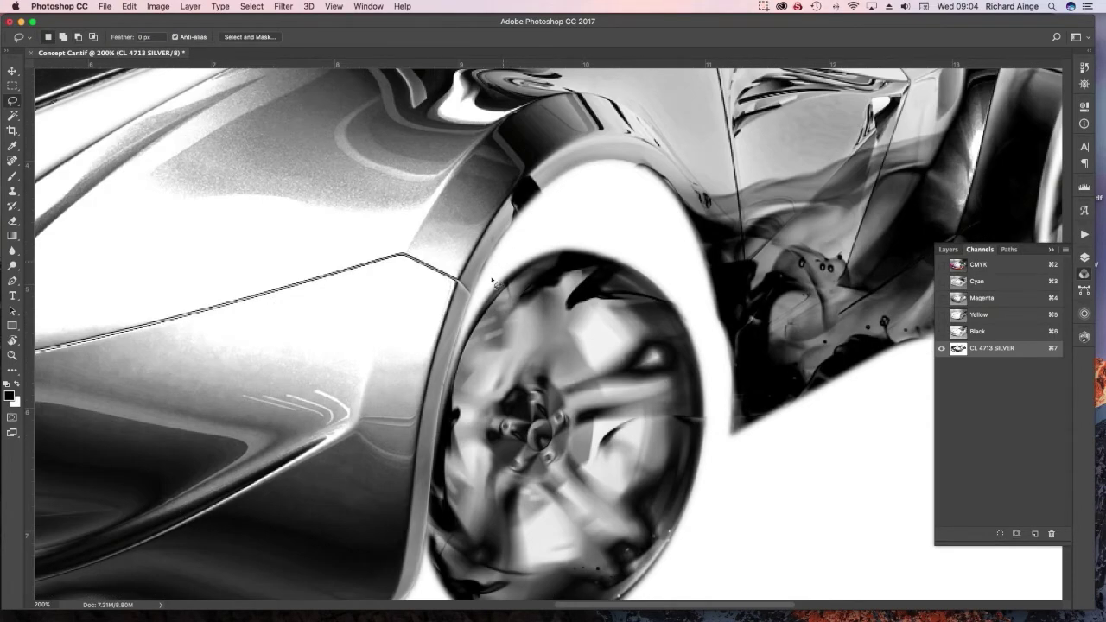
mouse_move(512, 251)
mouse_down()
mouse_move(598, 211)
mouse_move(669, 274)
mouse_move(717, 340)
mouse_move(726, 437)
mouse_up()
scroll(733, 477, right, 5)
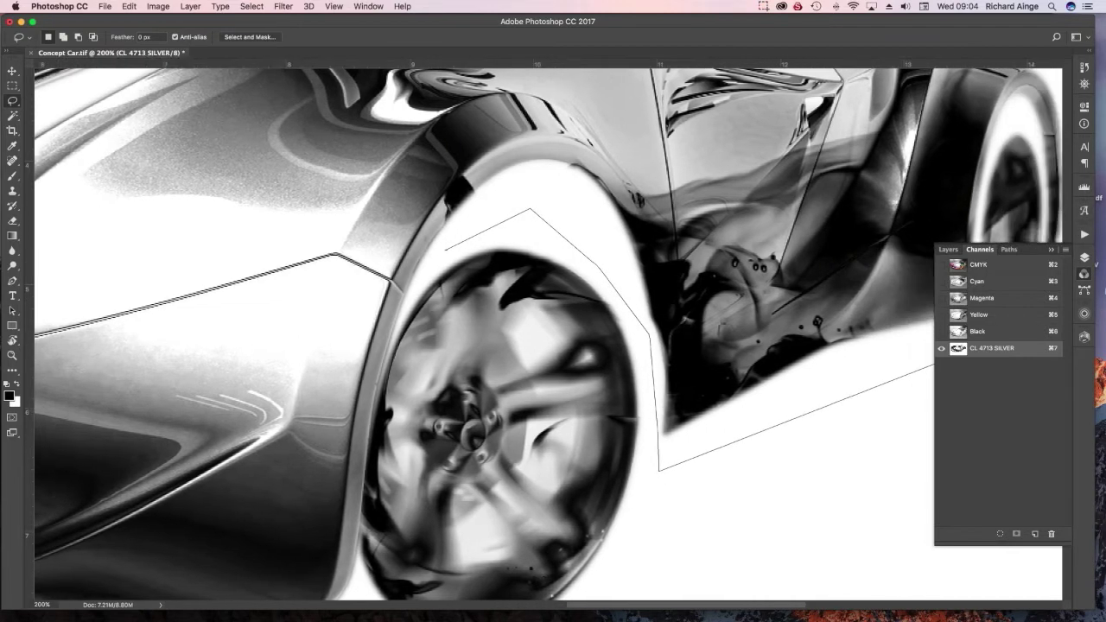
click(851, 358)
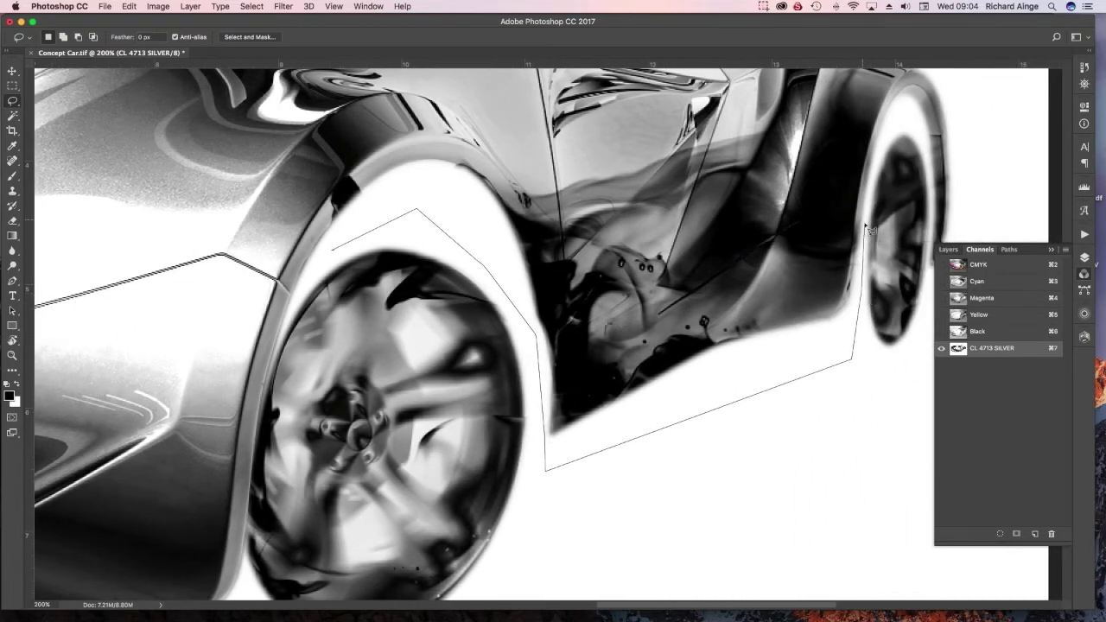
Continue the lasso outline around the inside of the rear wheel arch and up behind the car's tail
click(871, 169)
click(928, 275)
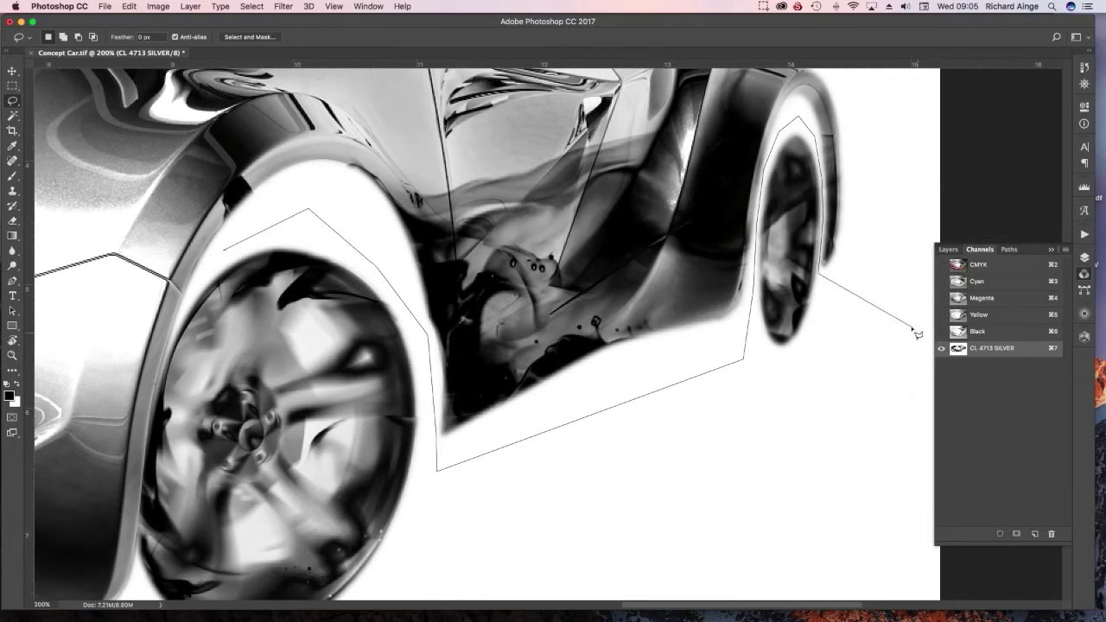
click(867, 297)
click(859, 197)
click(841, 165)
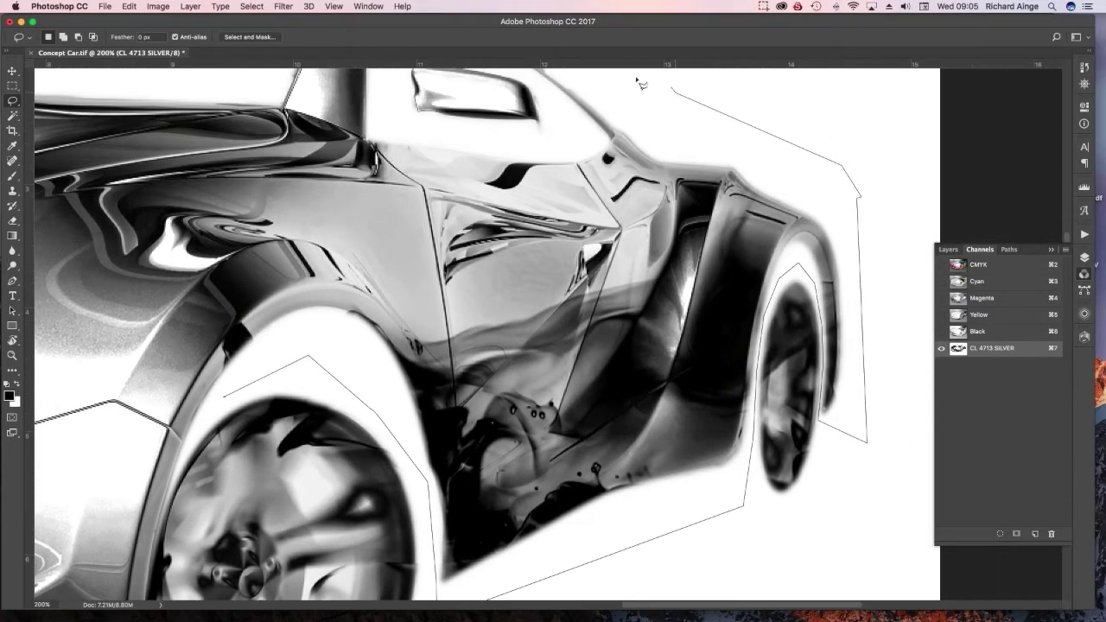
Extend the lasso outline loosely above the roof and bonnet and around the car's nose
click(489, 94)
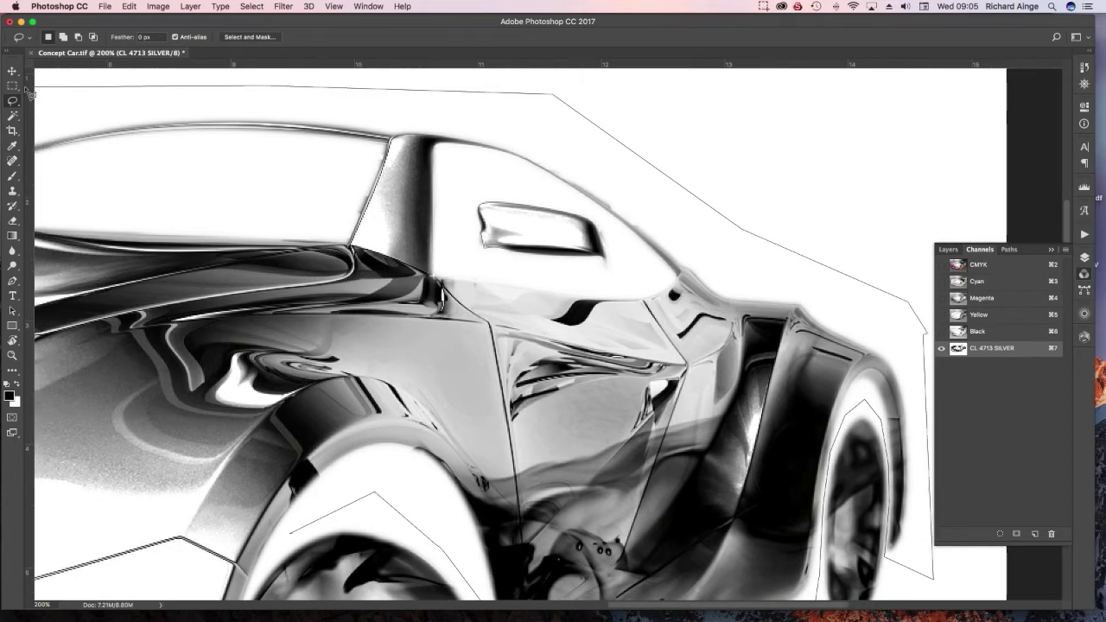
click(86, 91)
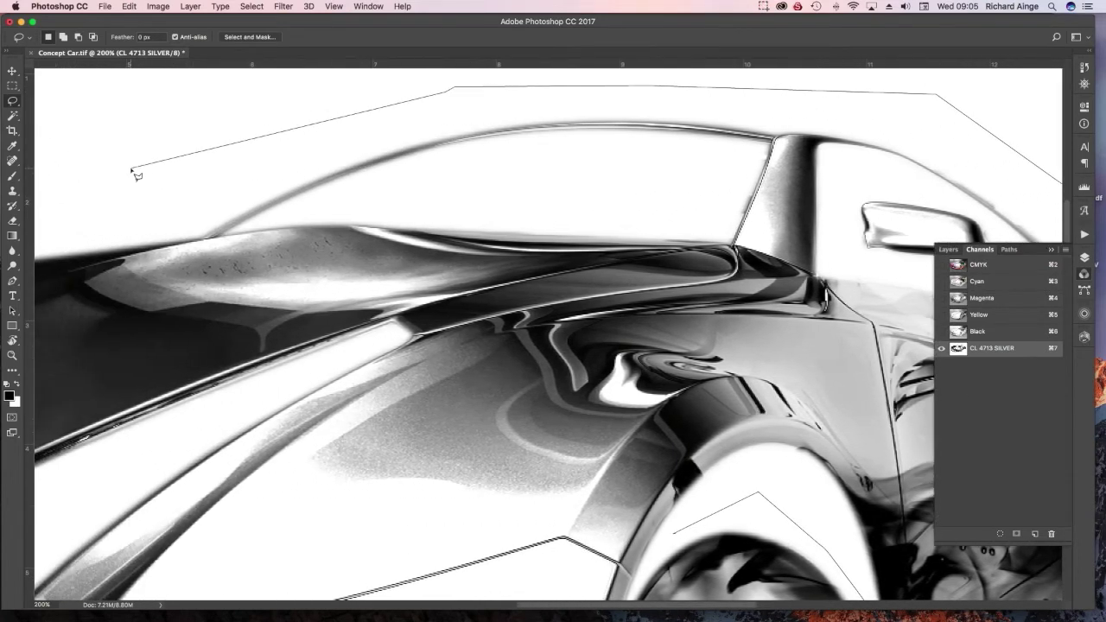
click(76, 198)
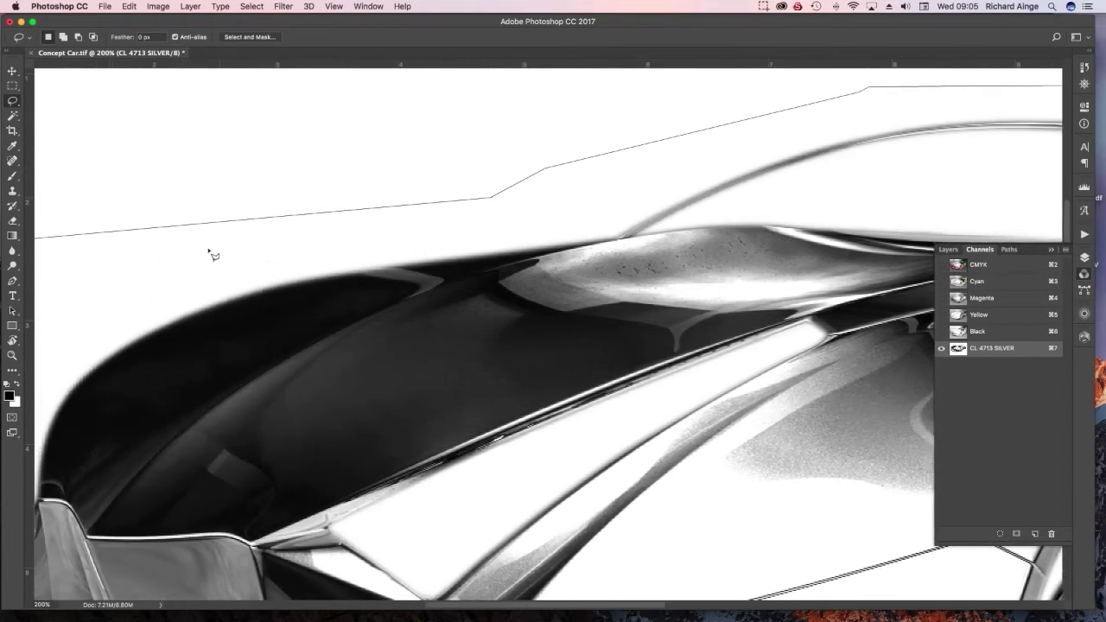
click(201, 249)
click(77, 316)
click(187, 418)
Carry the lasso outline beneath the front bumper up to the gap beside the front wheel
scroll(175, 567, down, 10)
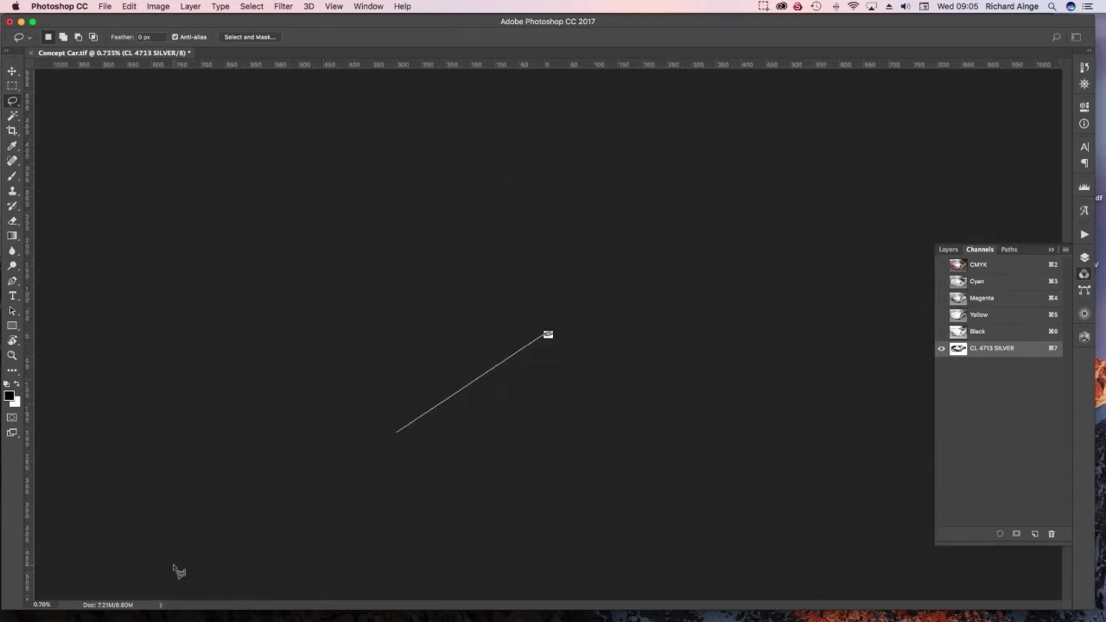
scroll(177, 571, up, 10)
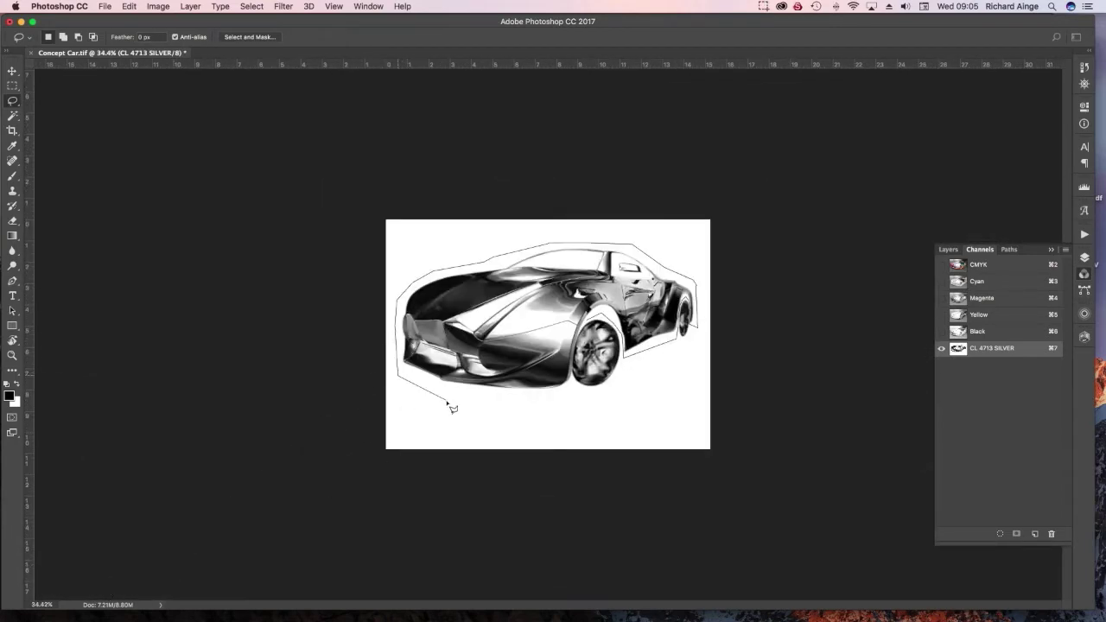
scroll(570, 404, up, 5)
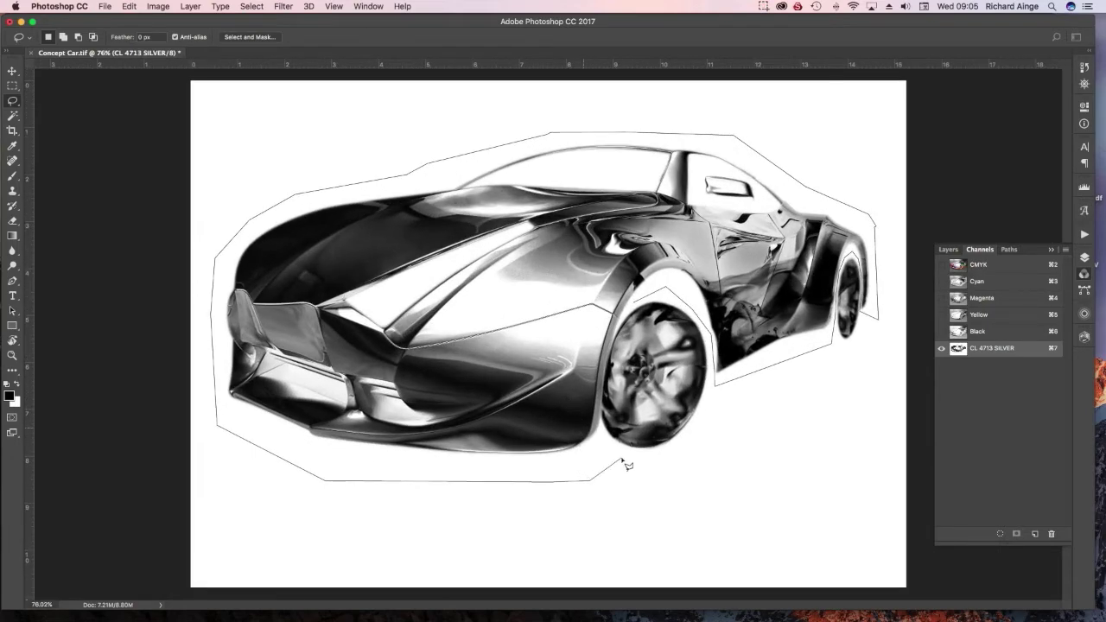
scroll(603, 460, up, 8)
click(605, 462)
Trace the edge between the front wing and the front wheel, and close the outline at its starting point to select the car body
click(598, 223)
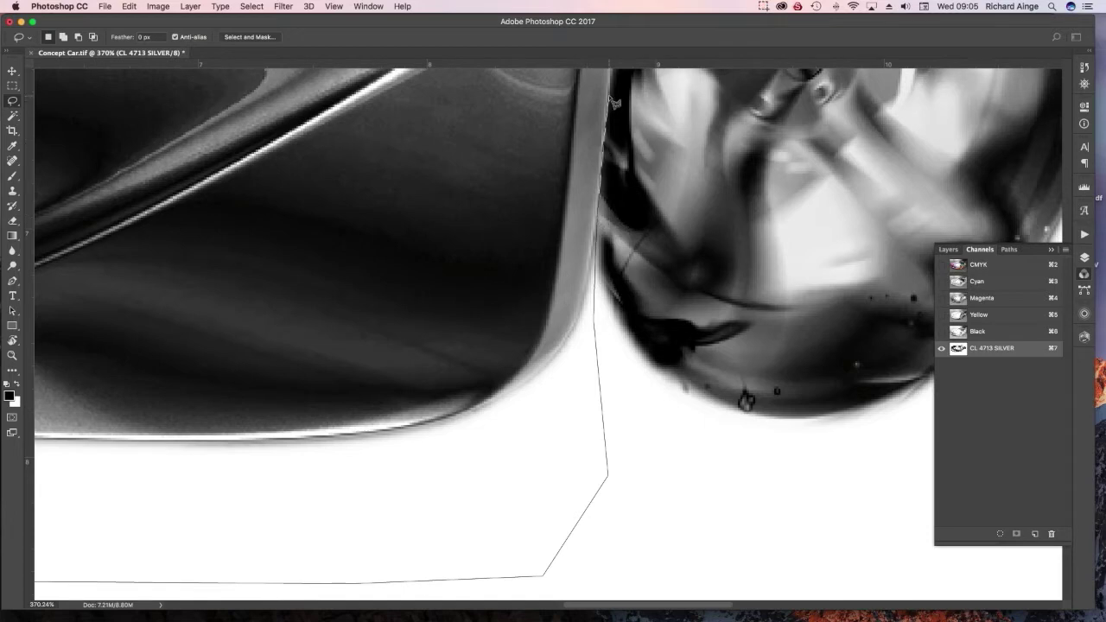
scroll(613, 102, up, 3)
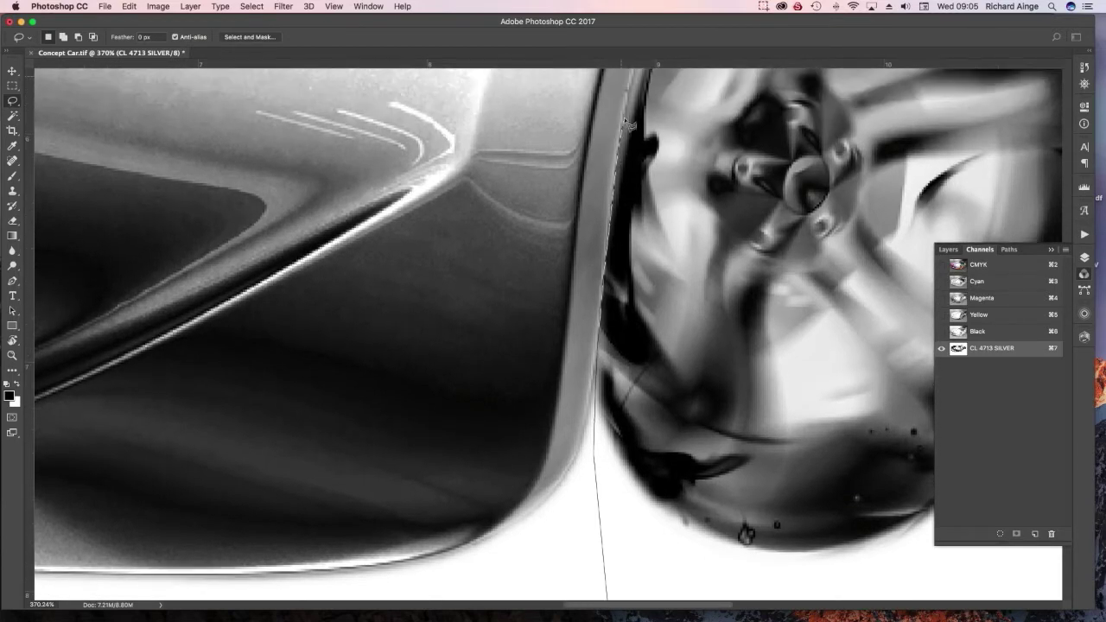
click(628, 90)
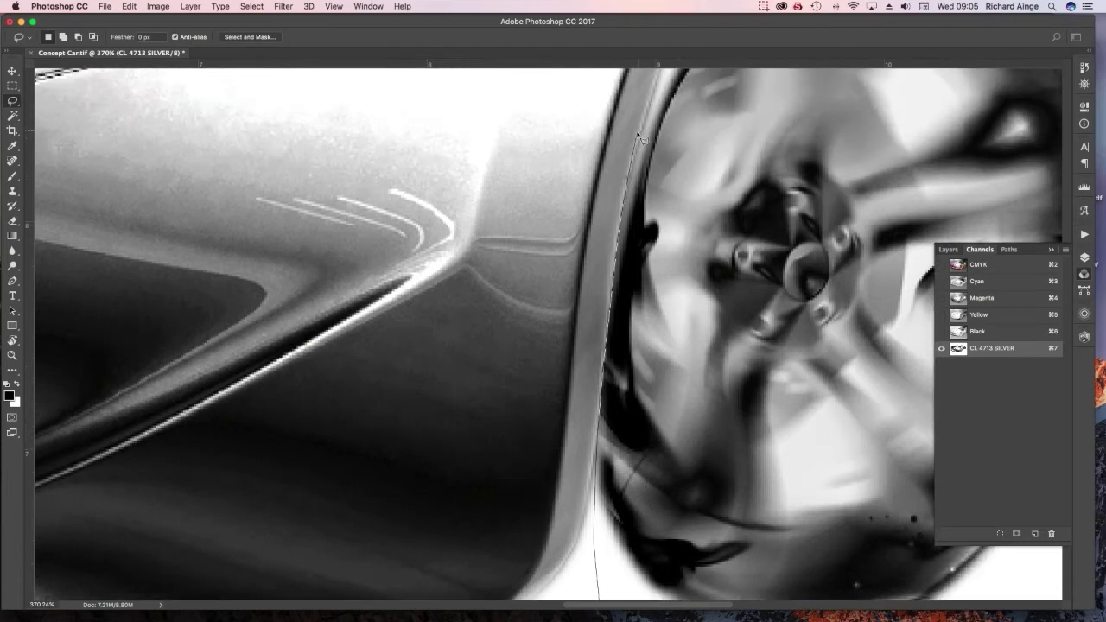
scroll(640, 138, up, 4)
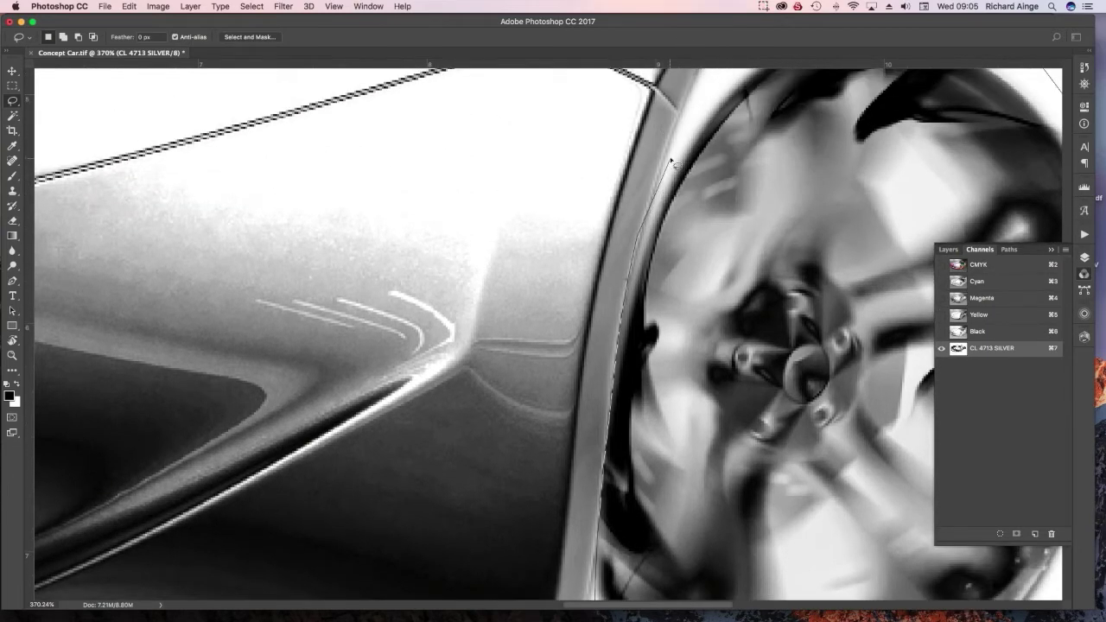
click(692, 112)
scroll(692, 112, up, 4)
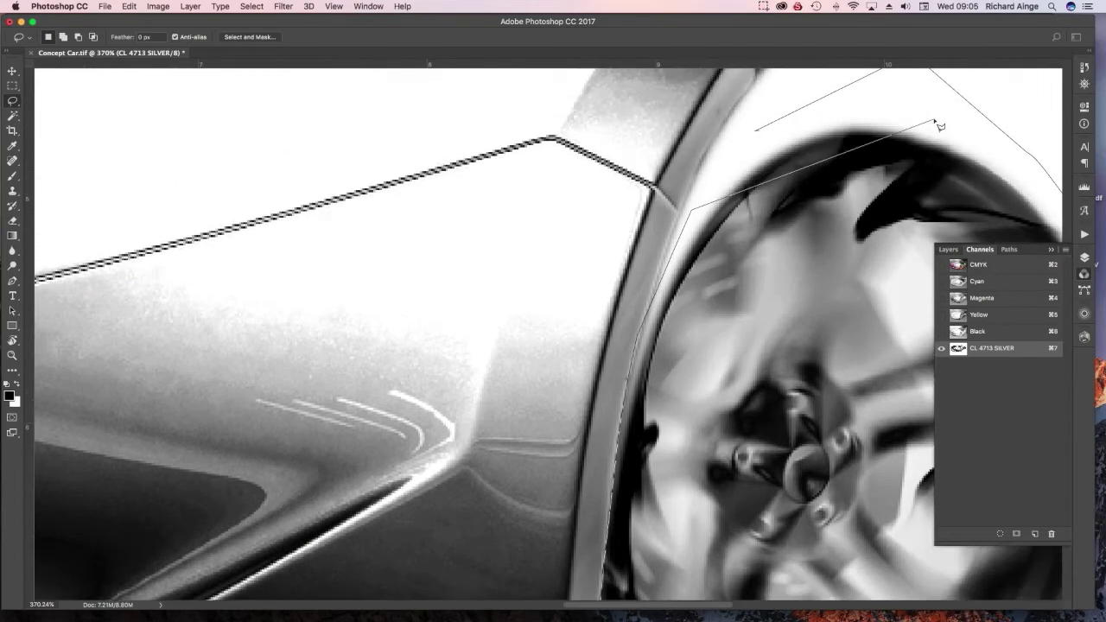
double_click(757, 139)
key(super+minus)
key(super+minus)
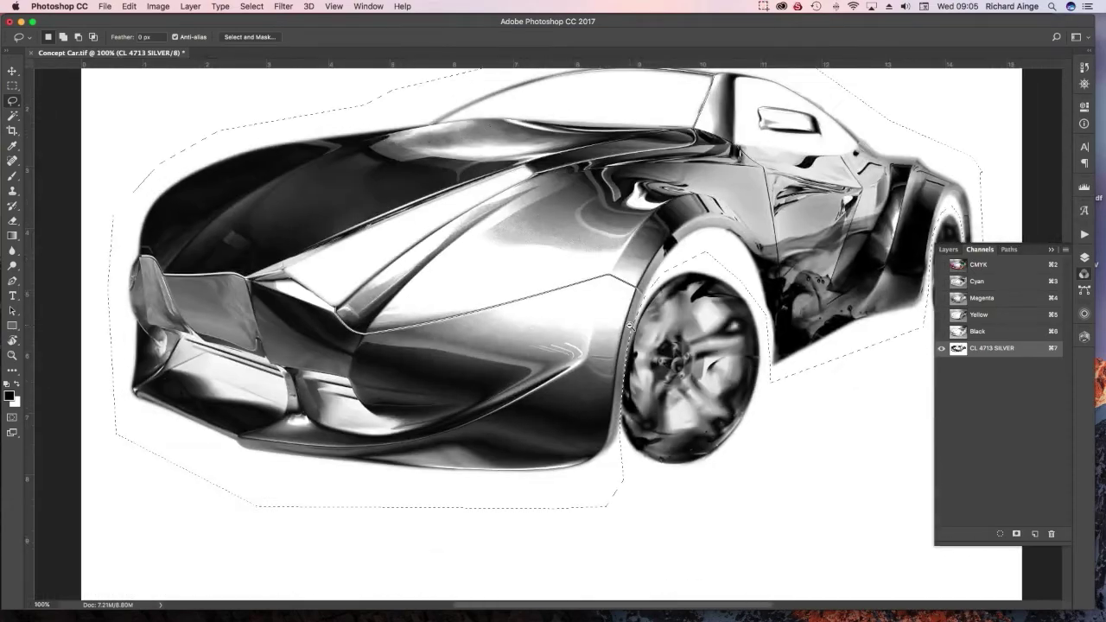
key(super+minus)
key(super+minus)
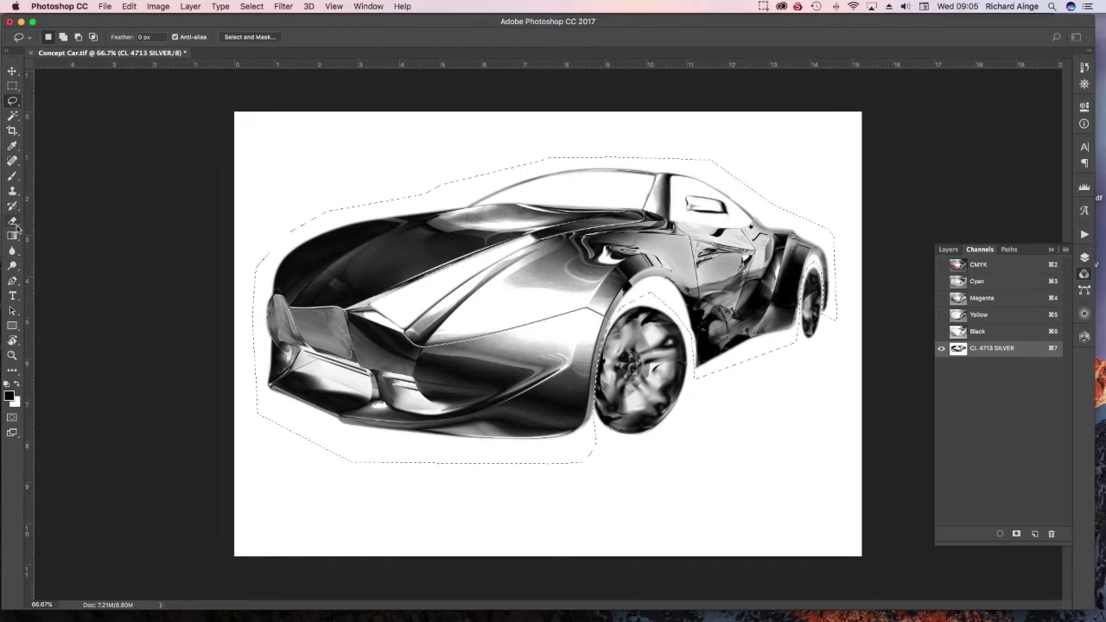
Save the car body selection as a new alpha channel and deselect
click(251, 6)
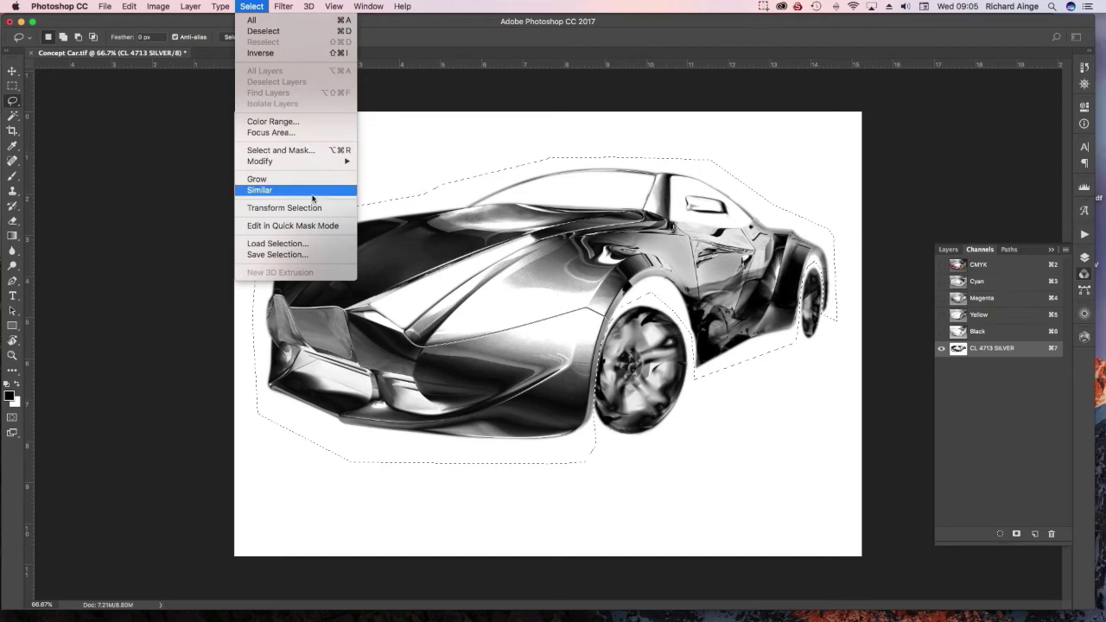
click(283, 197)
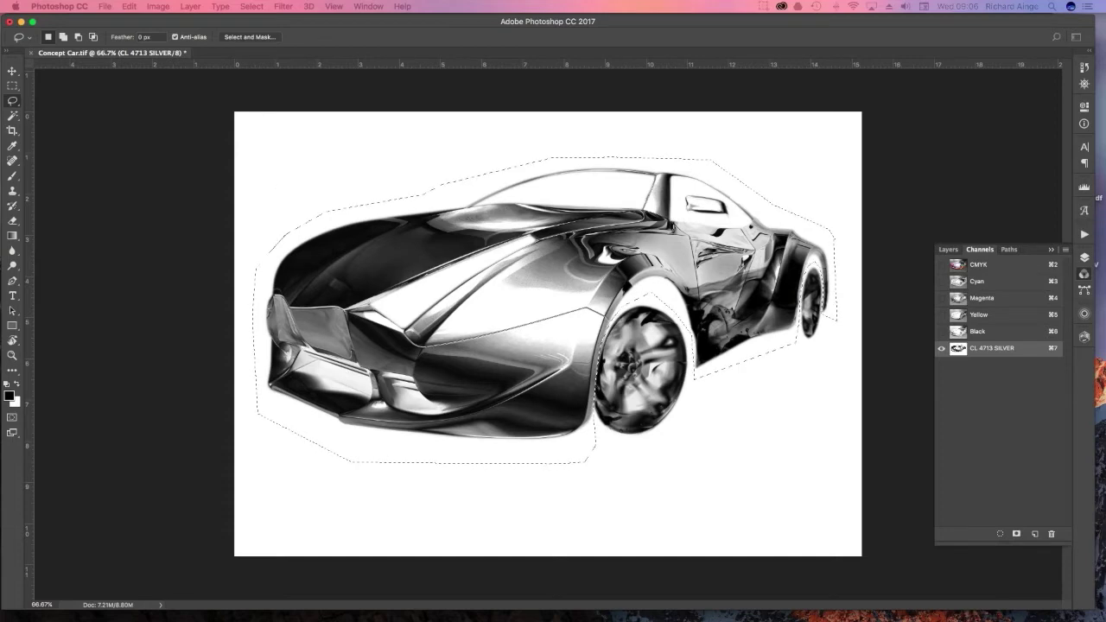
click(328, 121)
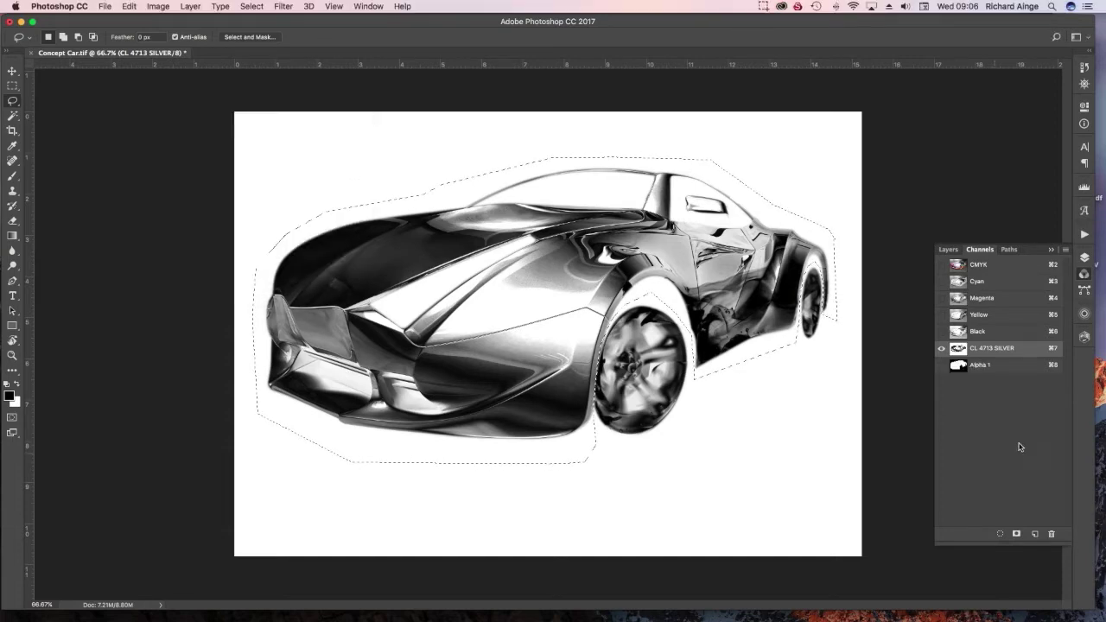
key(super+d)
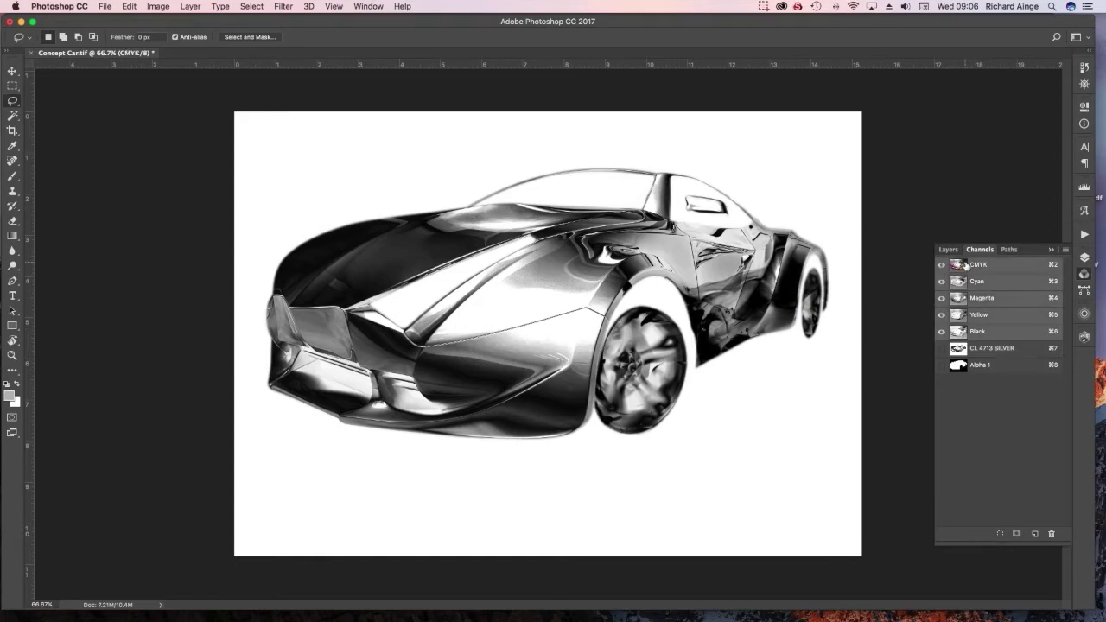
Target the composite CMYK channel and paste the diamond line pattern as pixels on a new layer over the whole image
click(968, 264)
click(948, 249)
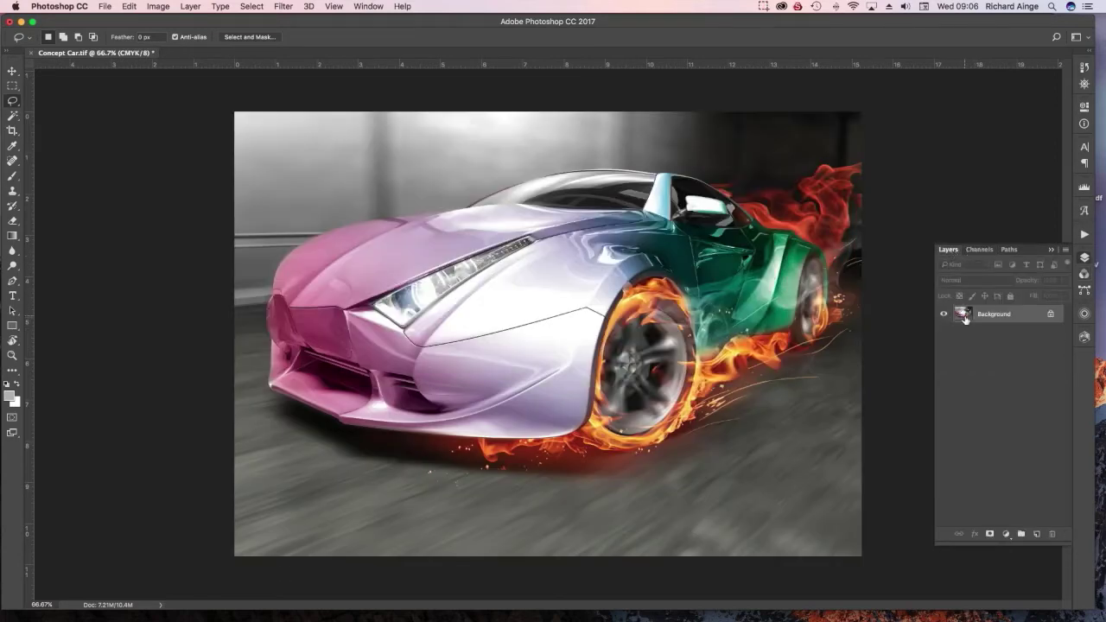
key(super+v)
click(318, 167)
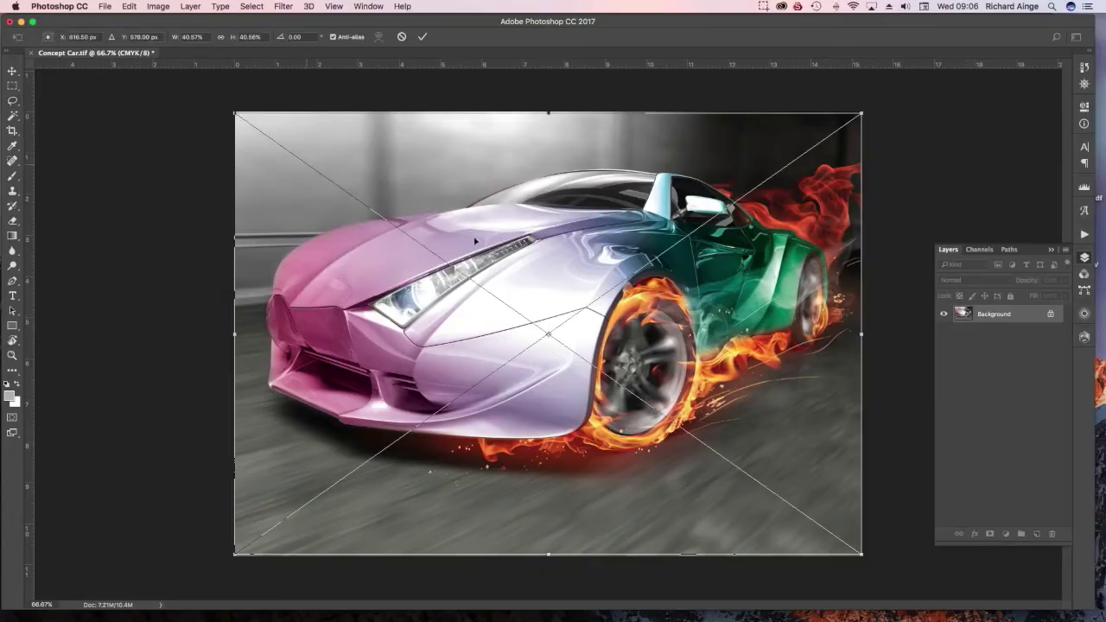
key(Return)
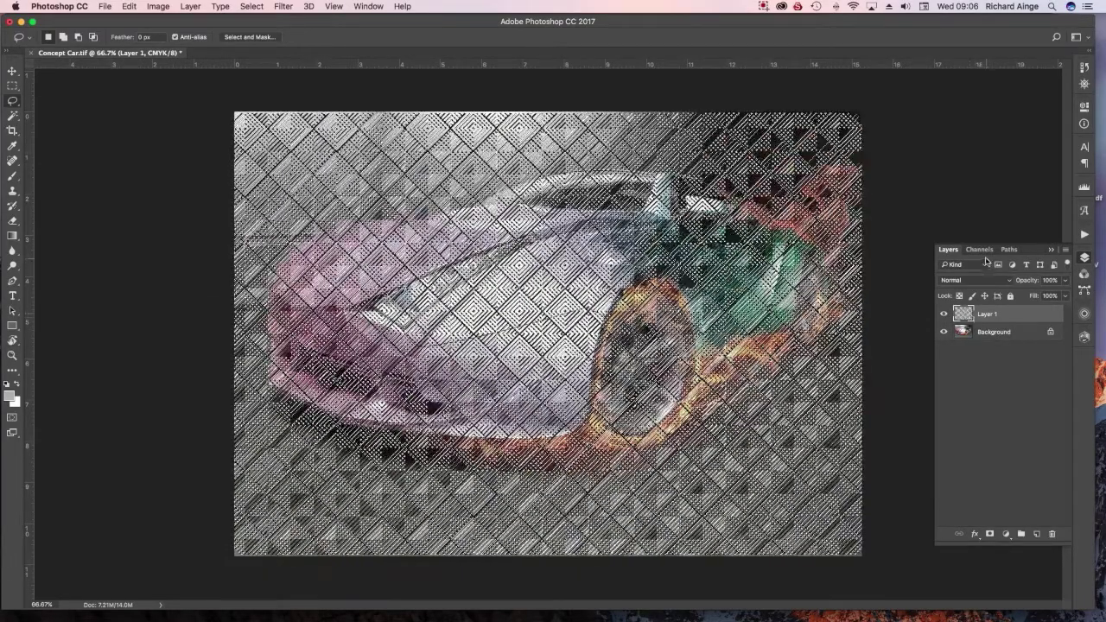
Load the pattern's shape as a selection limited to the car body area saved in Alpha 1, and delete the pattern layer
click(979, 249)
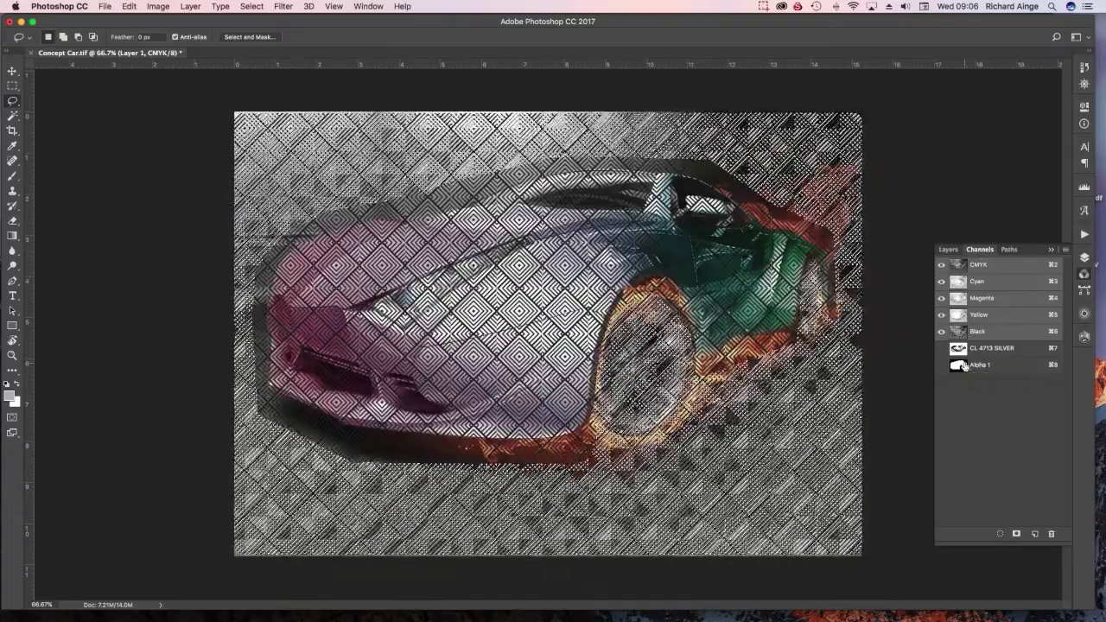
super+click(960, 369)
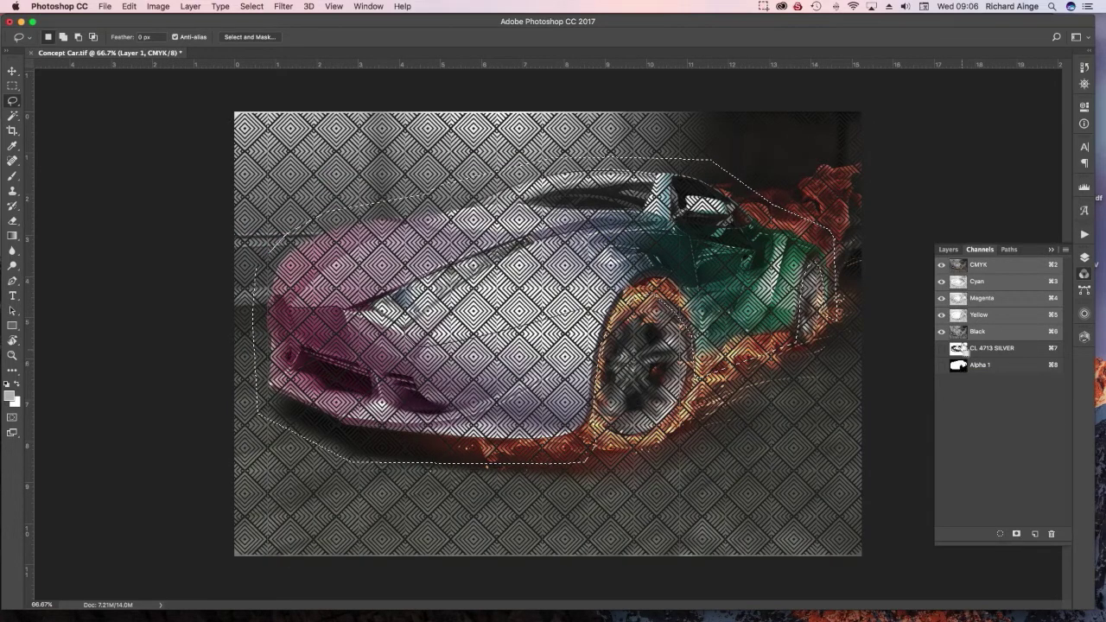
click(947, 249)
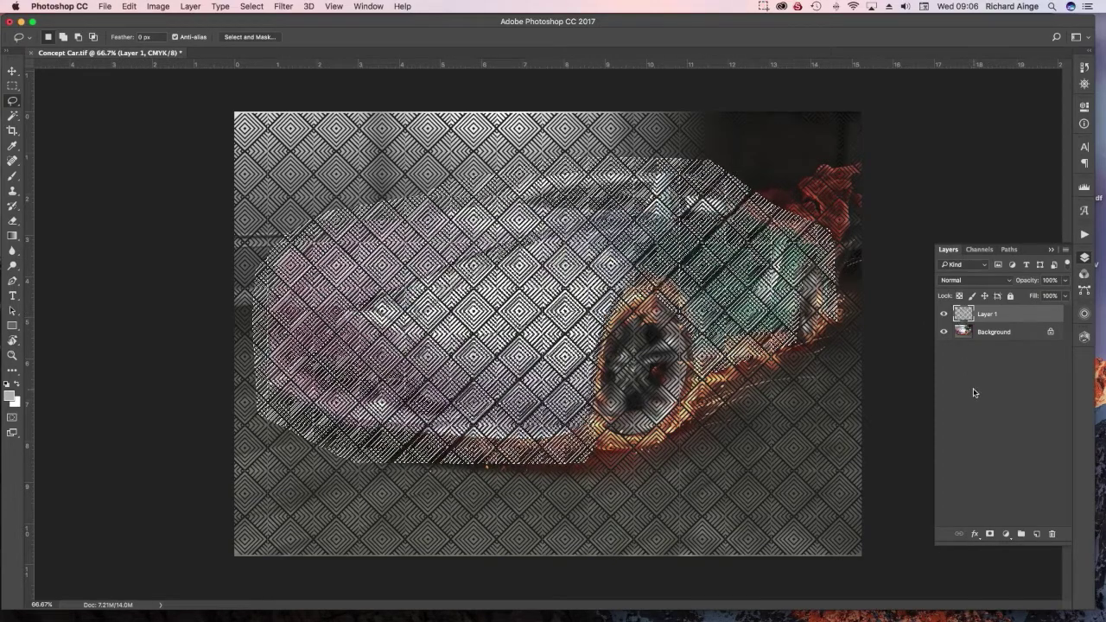
drag(962, 319, 1051, 534)
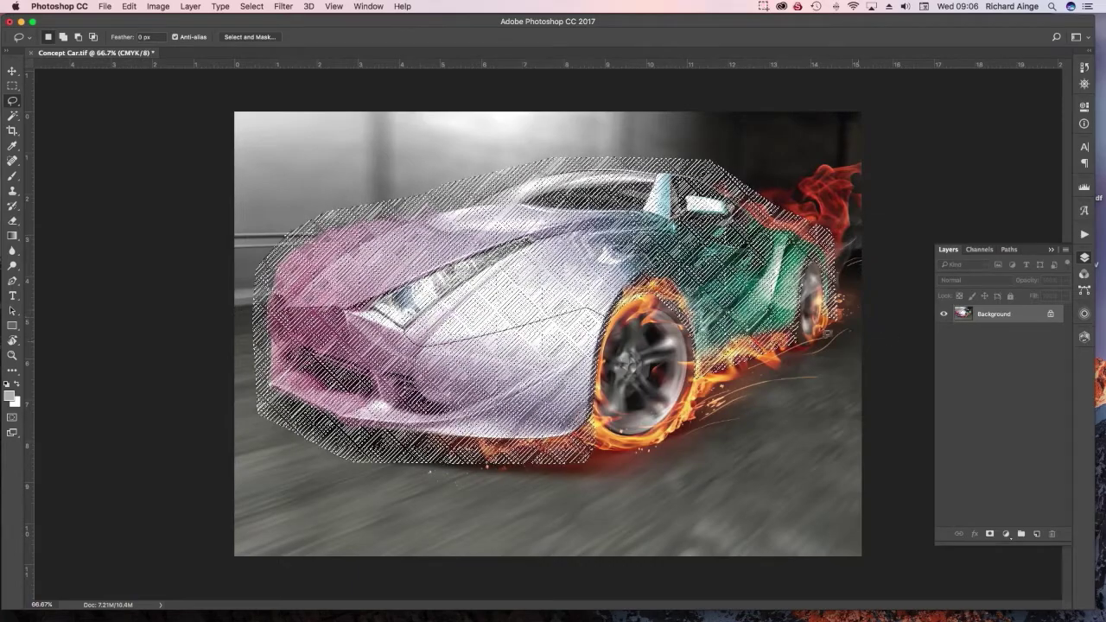
click(979, 250)
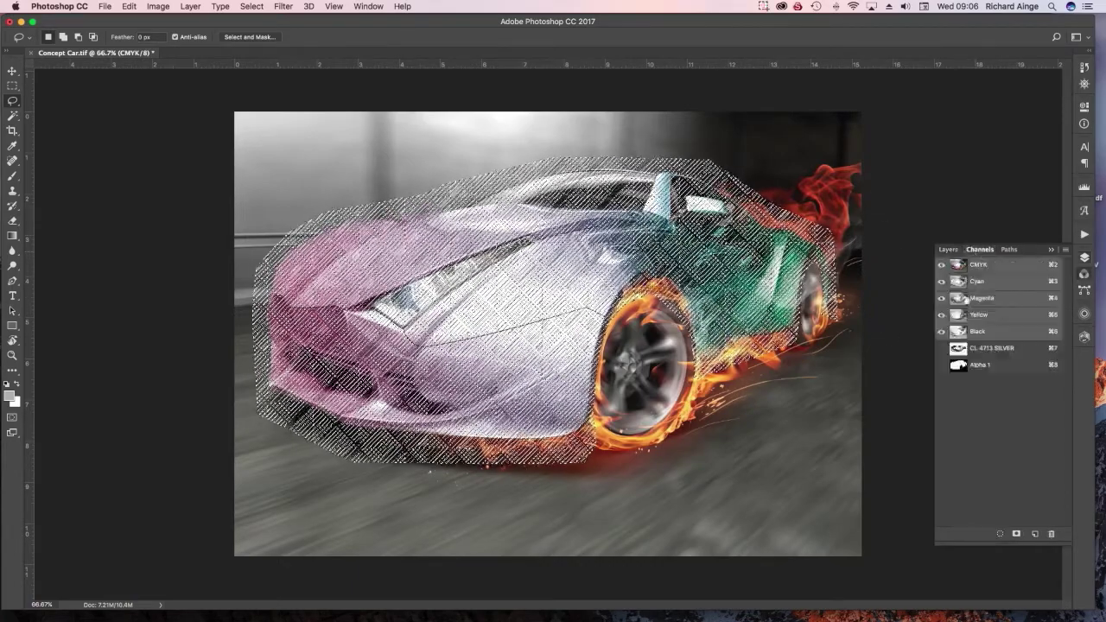
Target the CL 4713 SILVER channel, try erasing the diamond line pattern across the whole car body with the Eraser, and undo it
click(959, 350)
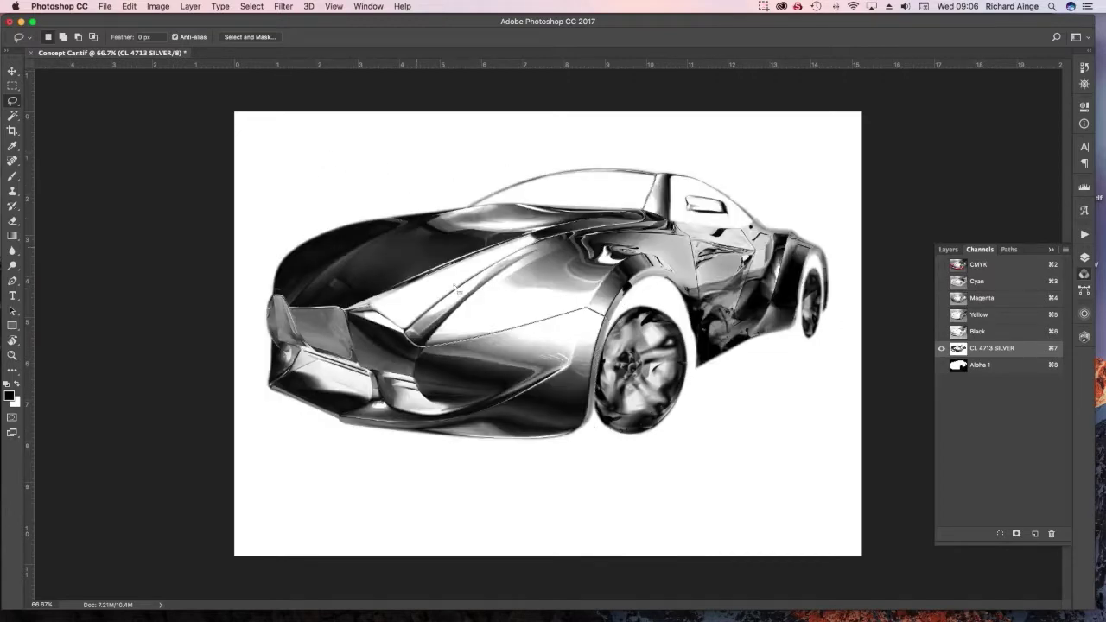
click(12, 220)
mouse_move(254, 281)
mouse_down()
mouse_move(259, 234)
mouse_move(336, 205)
mouse_move(264, 474)
mouse_move(518, 486)
mouse_move(470, 469)
mouse_move(602, 495)
mouse_move(695, 363)
mouse_move(637, 444)
mouse_move(799, 337)
mouse_move(445, 370)
mouse_move(389, 337)
mouse_move(247, 185)
mouse_move(559, 321)
mouse_move(468, 417)
mouse_up()
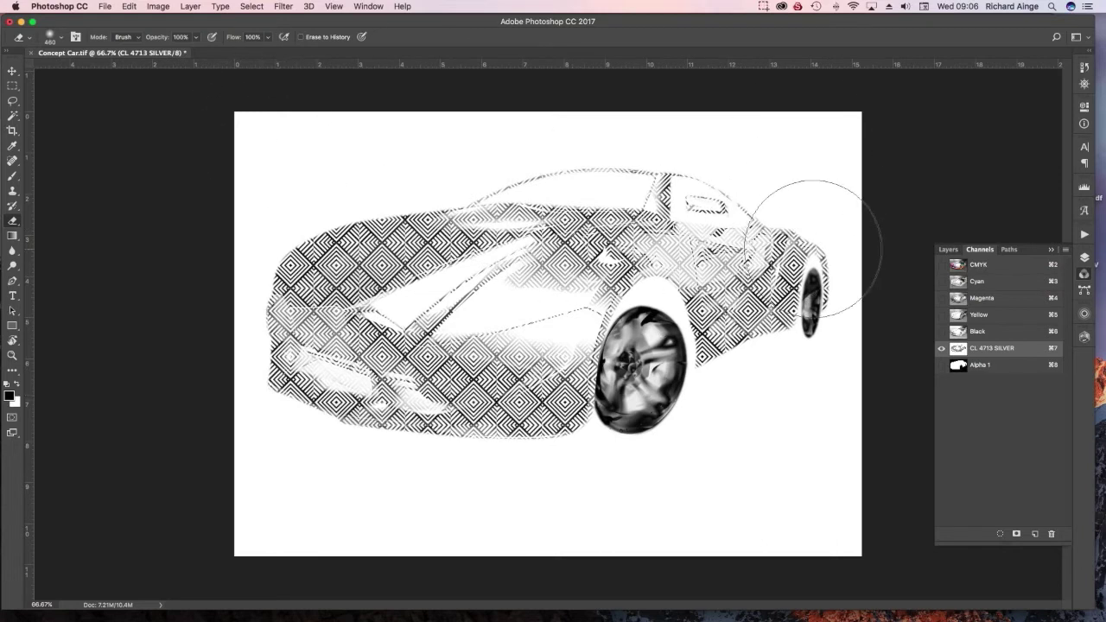
key(super+z)
Show the CMYK channels with the silver channel and softly erase the line pattern into the bonnet, front bumper and rear side of the body
click(942, 265)
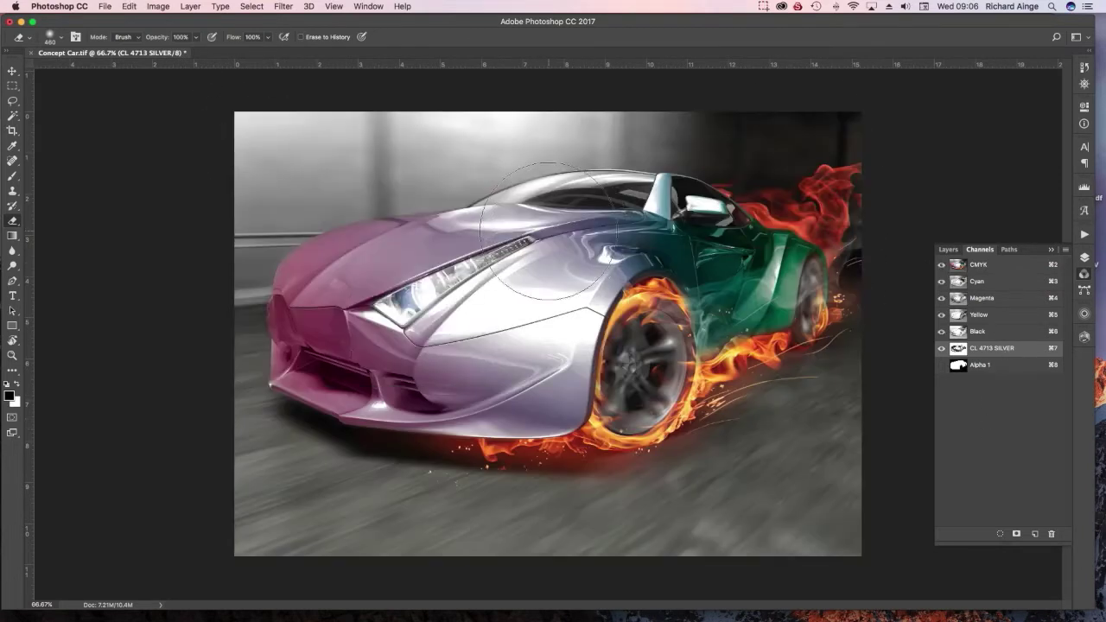
mouse_move(393, 192)
mouse_down()
mouse_move(333, 172)
mouse_move(178, 202)
mouse_up()
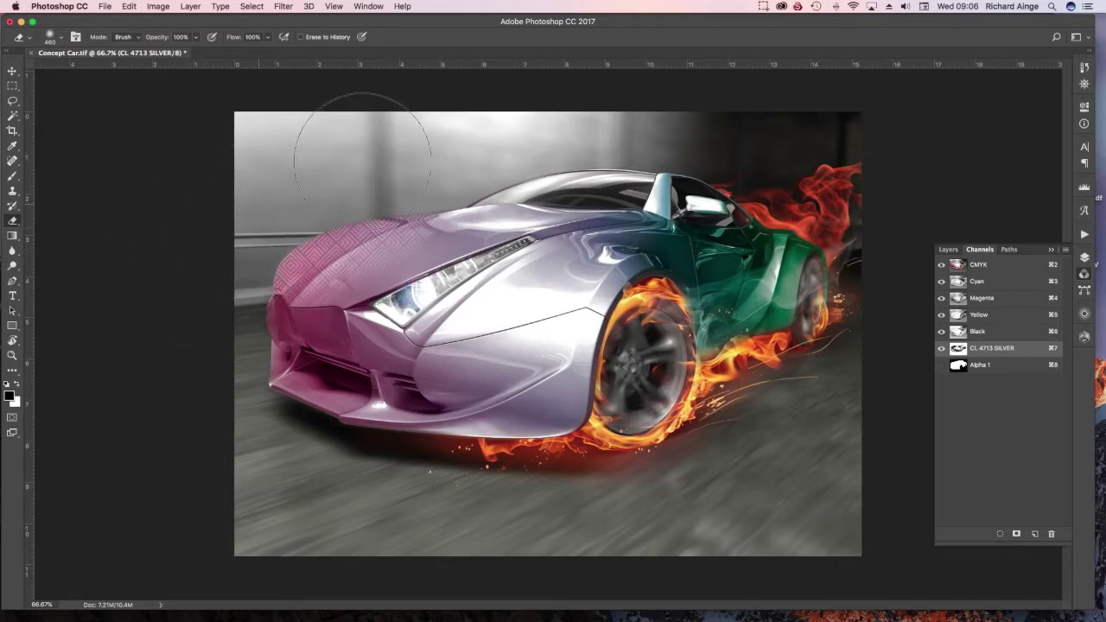
mouse_move(260, 478)
mouse_down()
mouse_move(311, 474)
mouse_move(340, 487)
mouse_move(364, 460)
mouse_move(396, 451)
mouse_move(406, 425)
mouse_move(379, 408)
mouse_move(486, 411)
mouse_up()
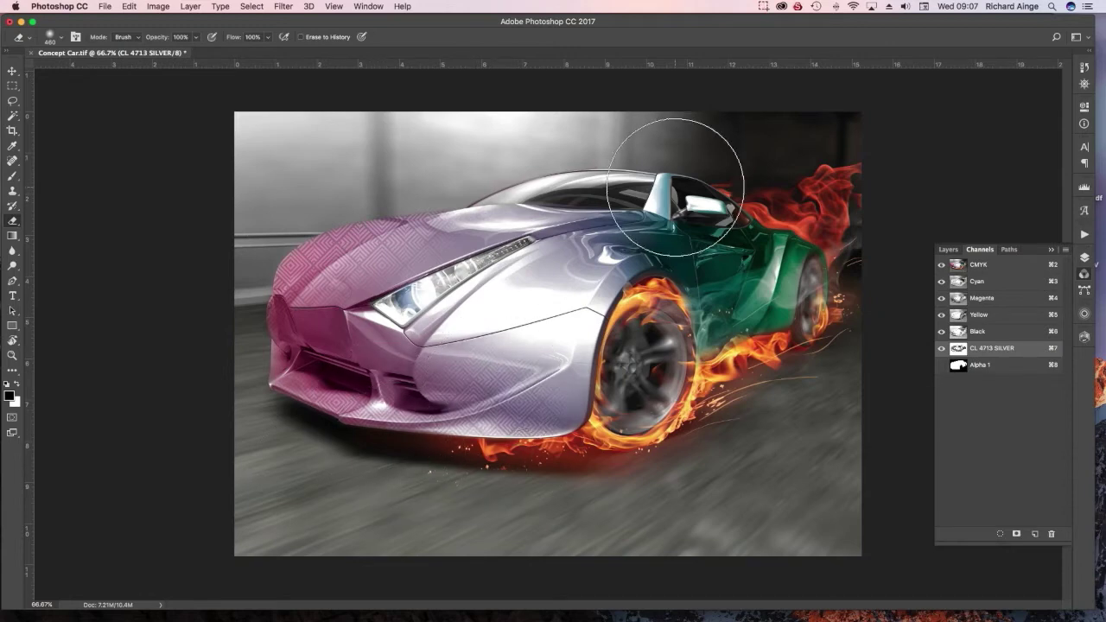
mouse_move(553, 307)
mouse_down()
mouse_move(579, 272)
mouse_move(665, 280)
mouse_move(708, 321)
mouse_move(764, 294)
mouse_move(782, 259)
mouse_move(803, 277)
mouse_up()
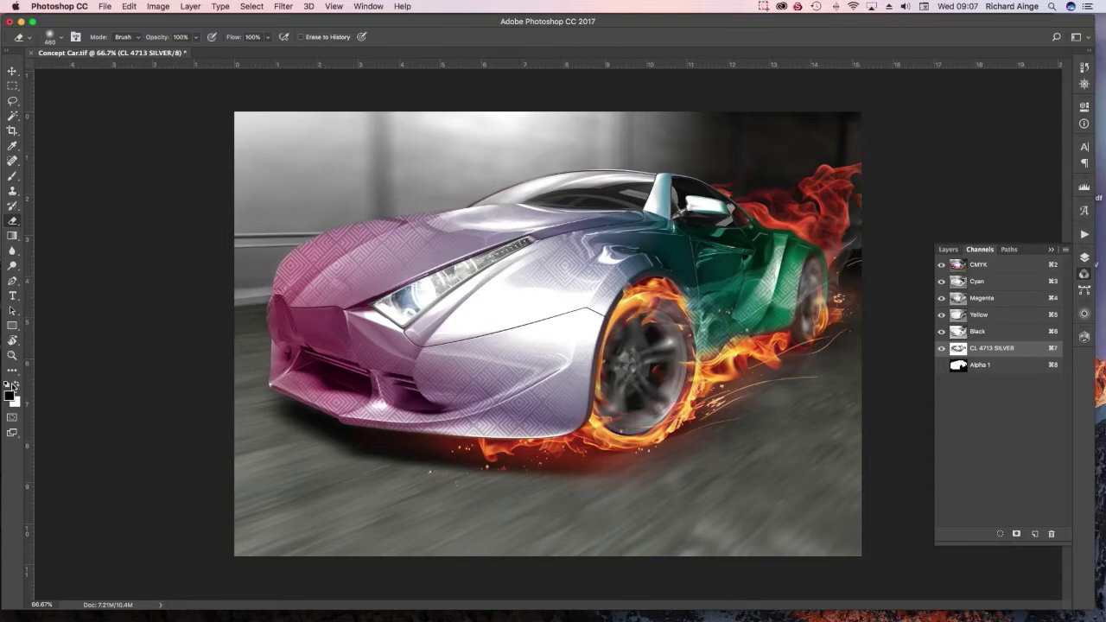
Check the CL 4713 SILVER channel on its own, restore the CMYK channels' visibility and delete the Alpha 1 channel
click(941, 264)
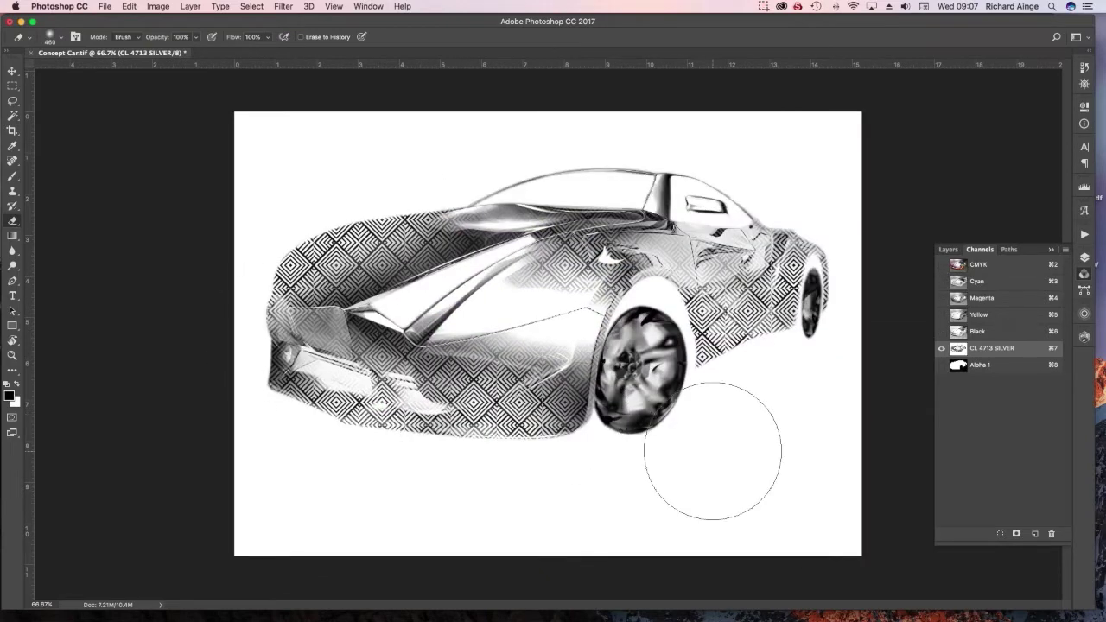
click(940, 265)
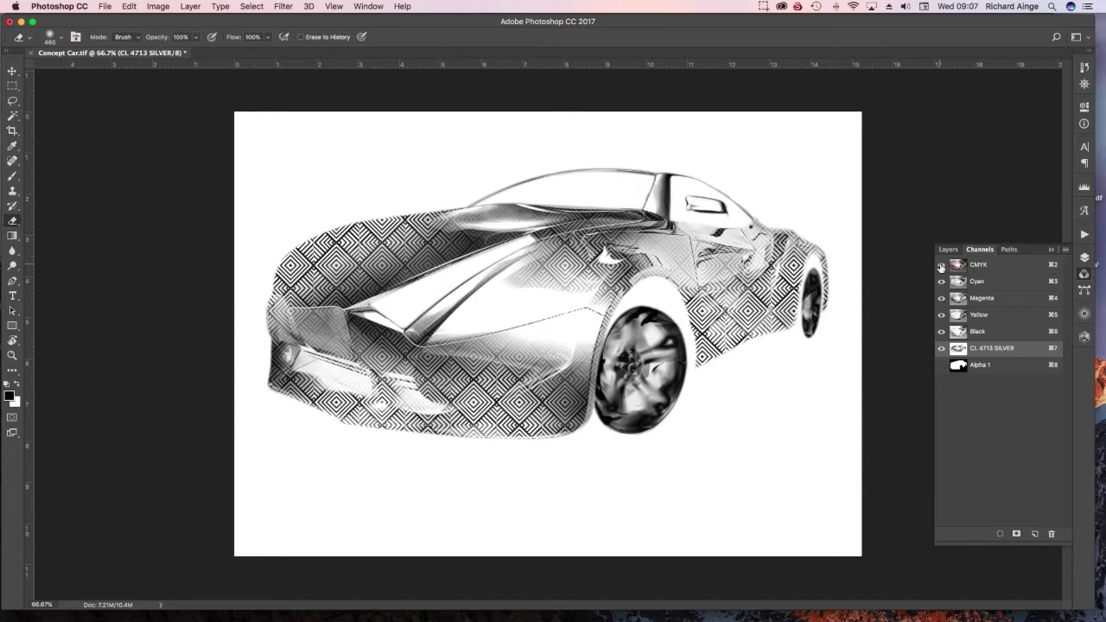
mouse_move(965, 369)
mouse_down()
mouse_move(953, 484)
mouse_move(1051, 533)
mouse_up()
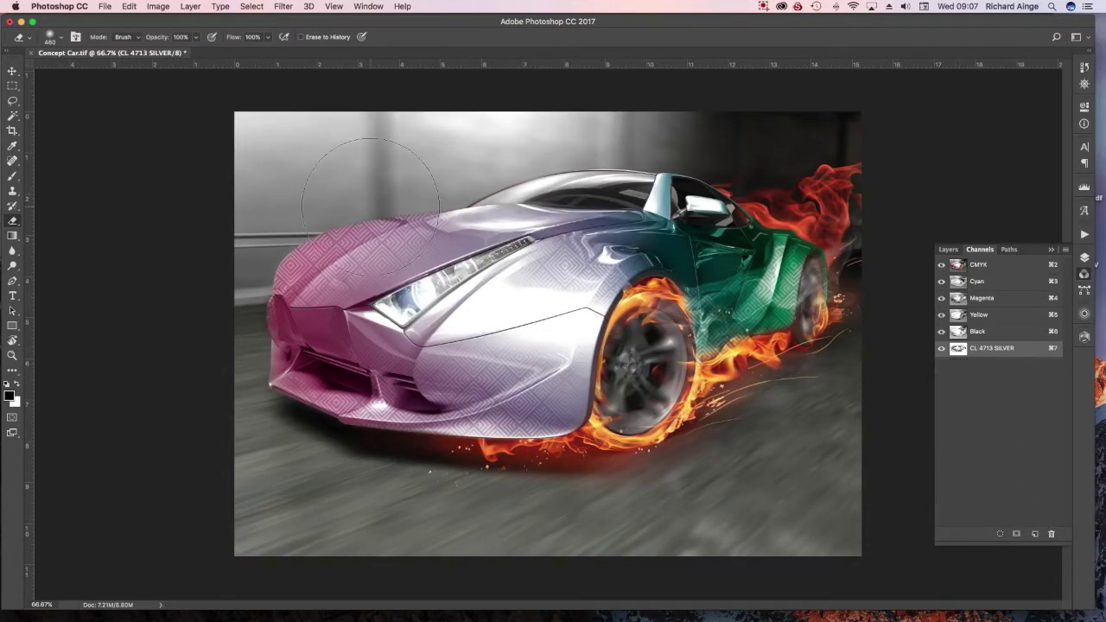
Save the image to the Desktop as Concept Car.pdf in Photoshop PDF format with Spot Colors and the Press Quality (Modified) preset
click(104, 6)
click(853, 167)
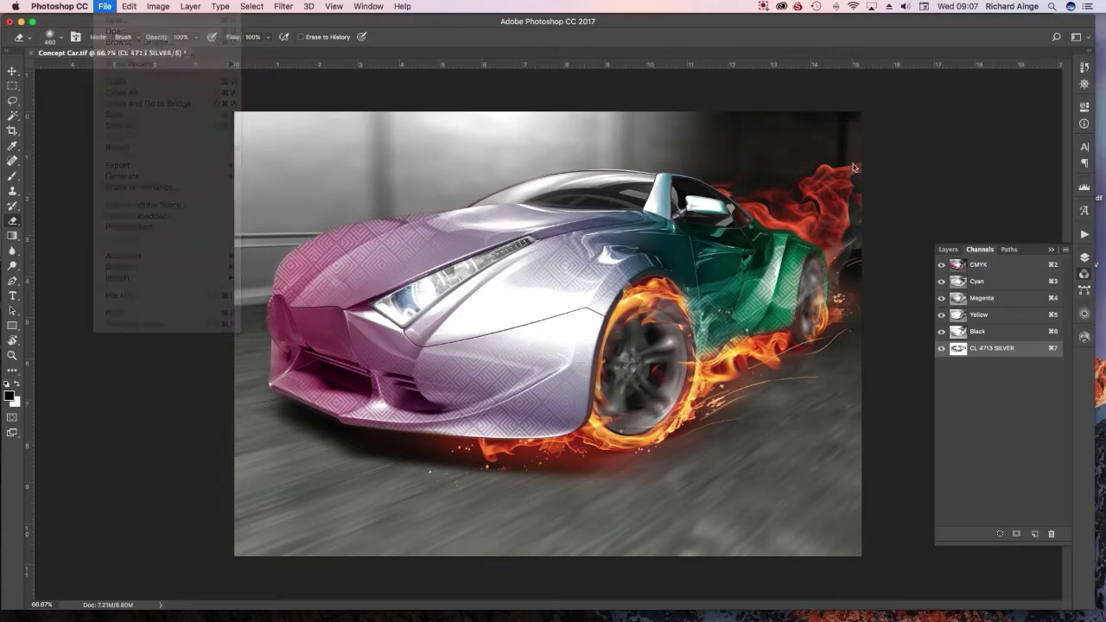
click(947, 249)
click(104, 6)
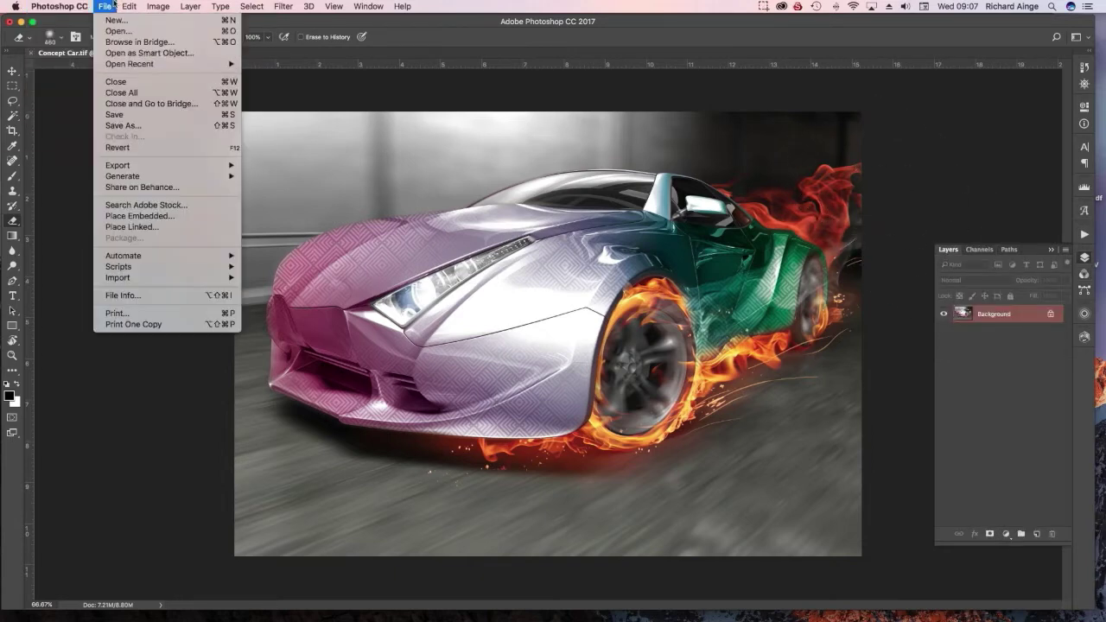
click(136, 127)
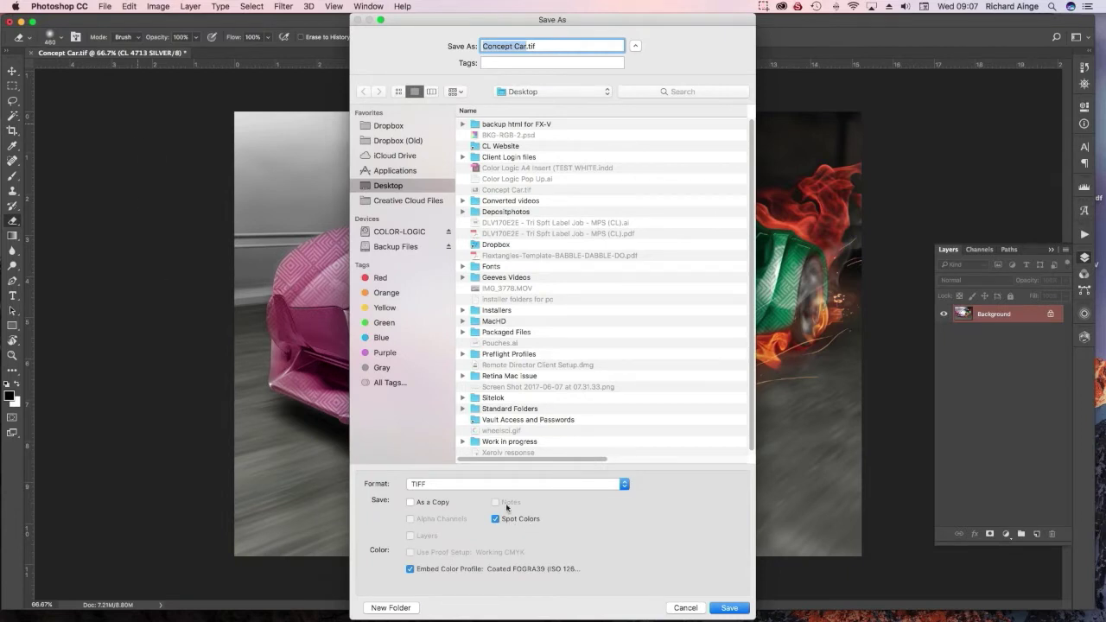
click(463, 484)
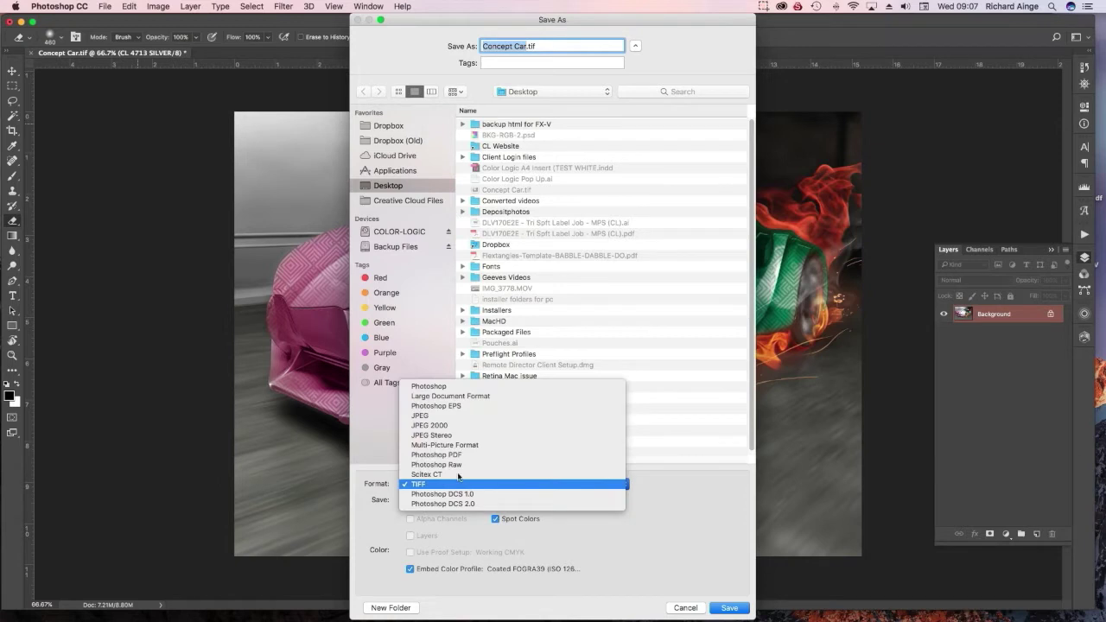
click(452, 456)
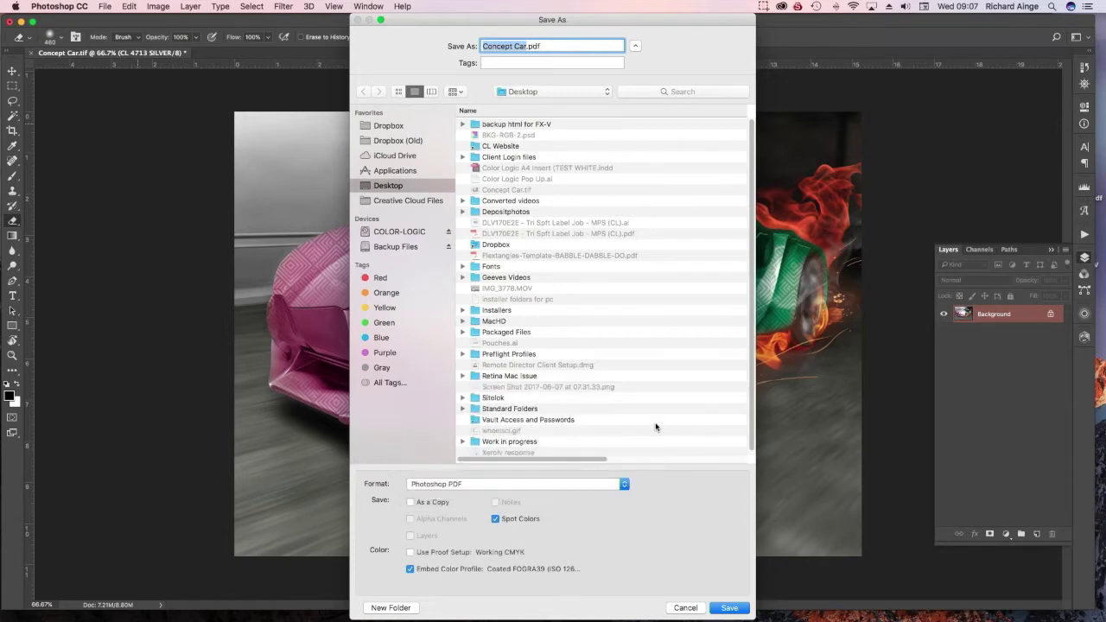
click(728, 608)
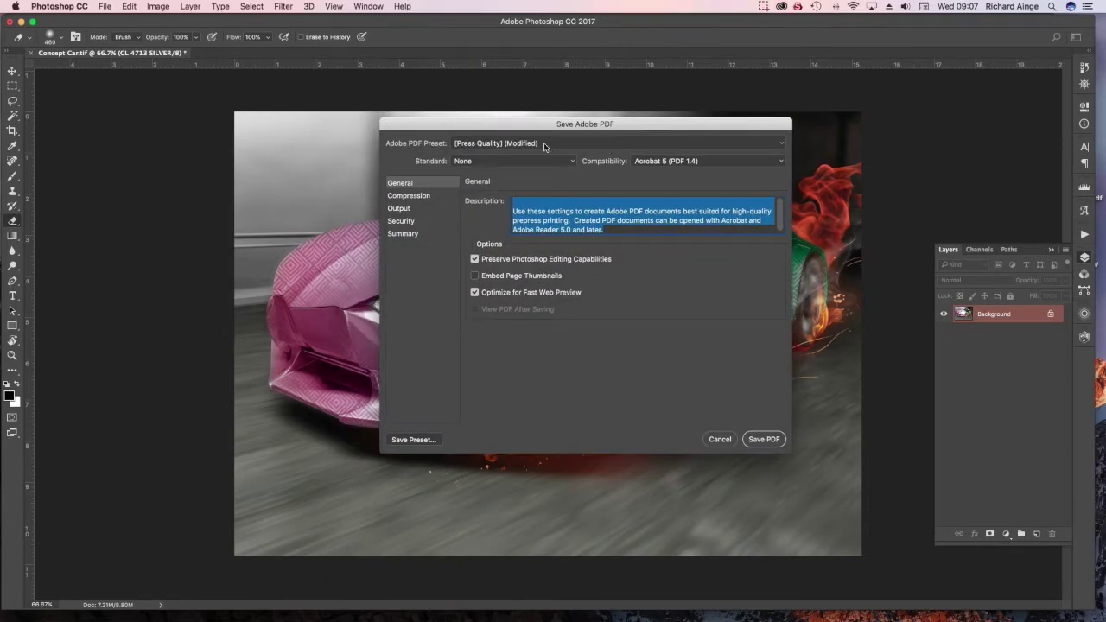
click(765, 440)
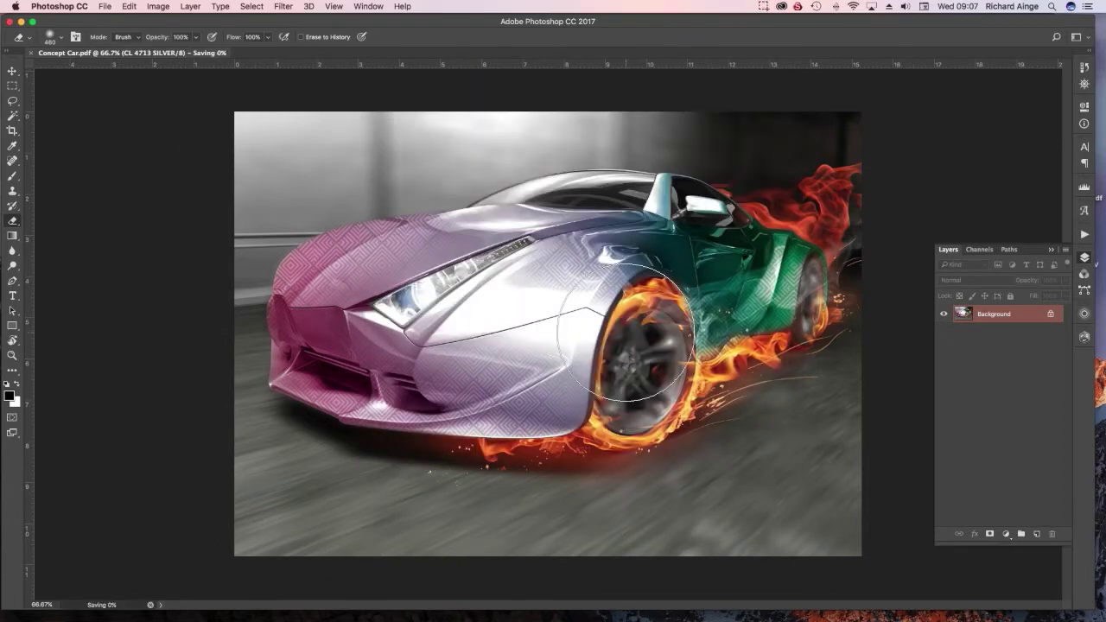
Close the Concept Car.pdf document and the open display preferences windows to clear the desktop
key(super+w)
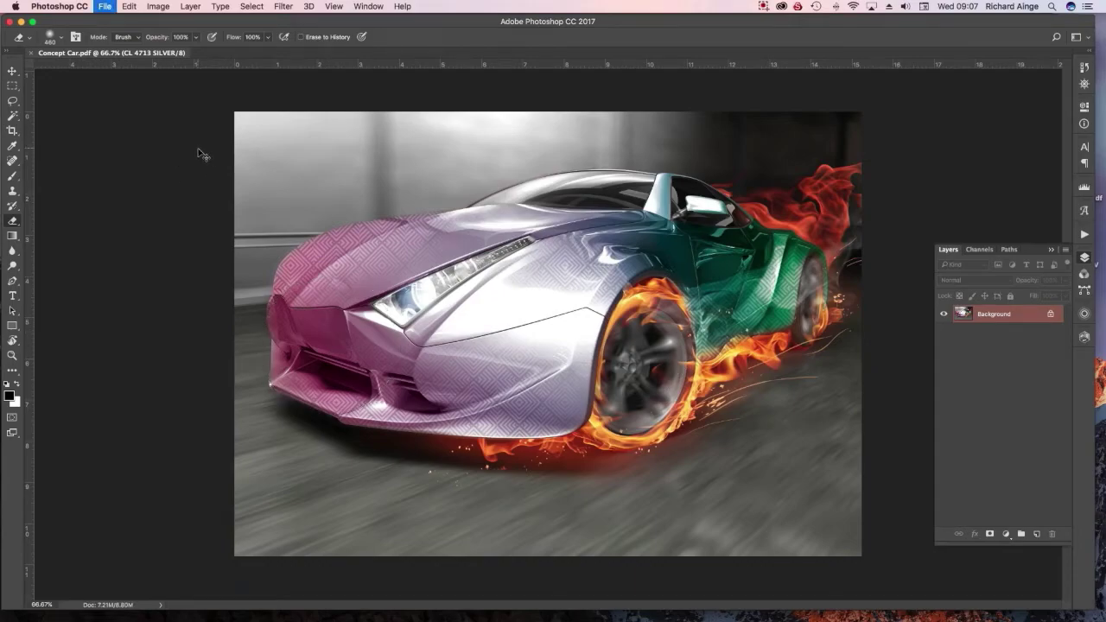
key(super+w)
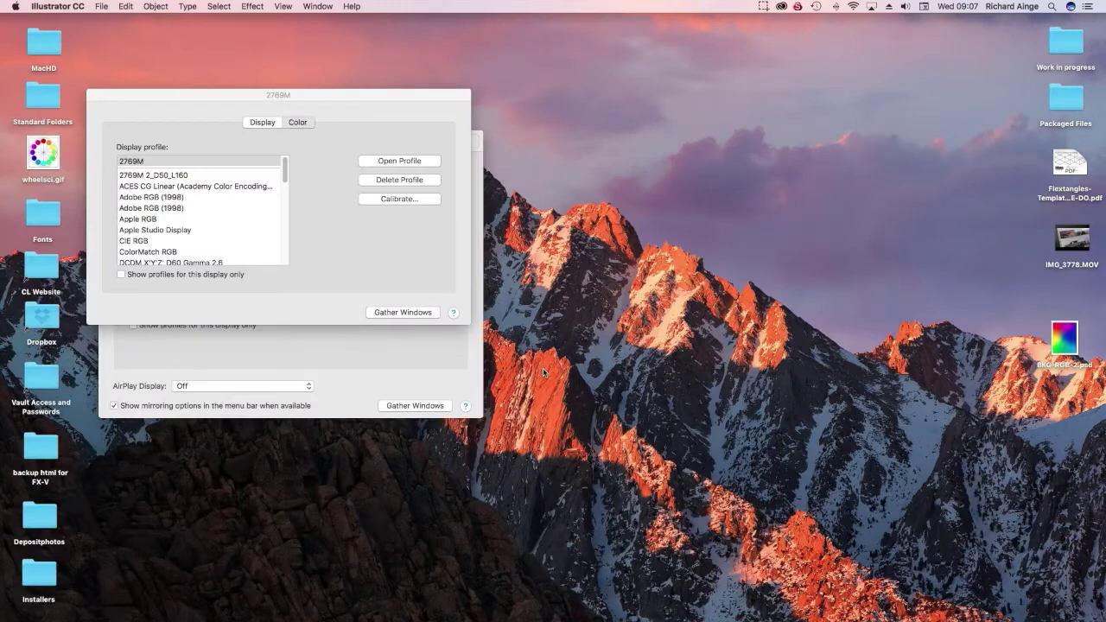
drag(192, 99, 0, 98)
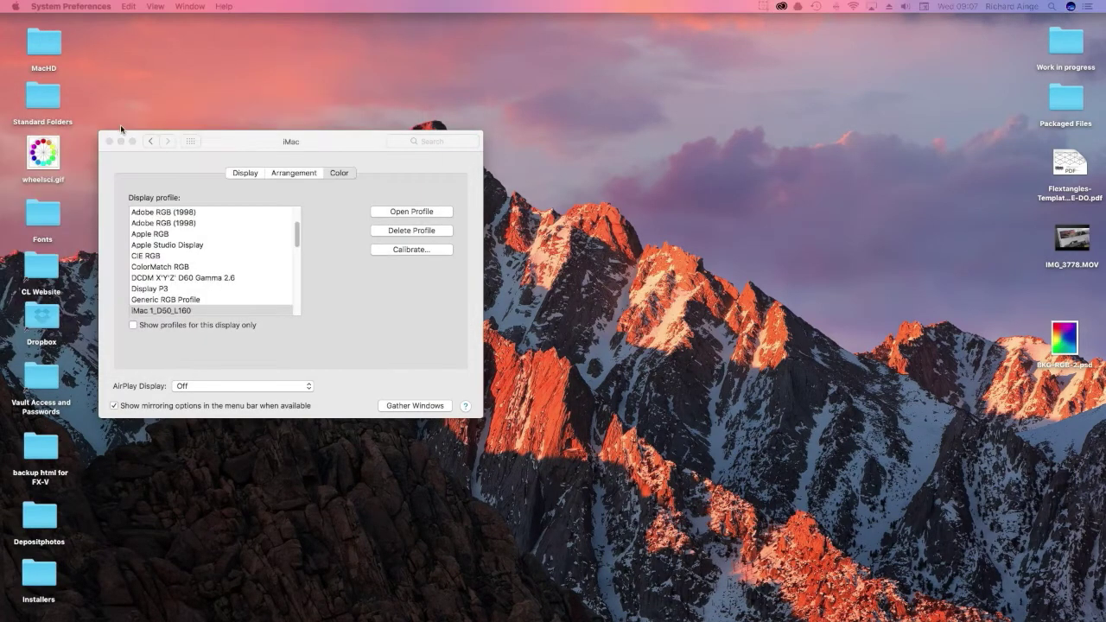
key(super+w)
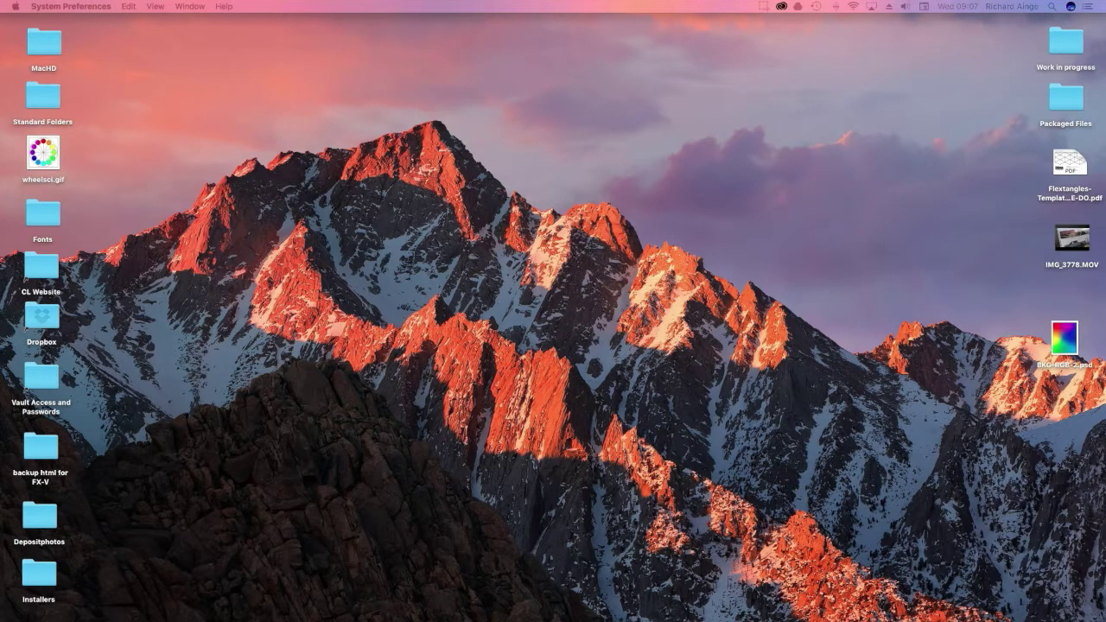
Open Concept Car.pdf in FX-Viewer and preview it with the Foil visualization at the reset view
drag(421, 298, 491, 612)
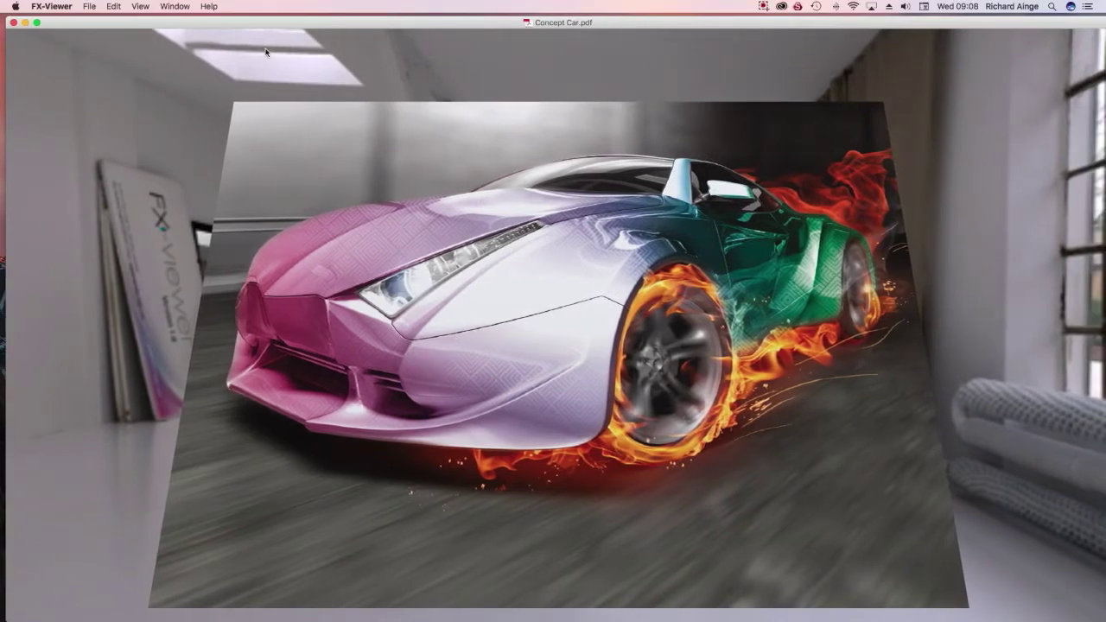
click(143, 6)
mouse_move(157, 49)
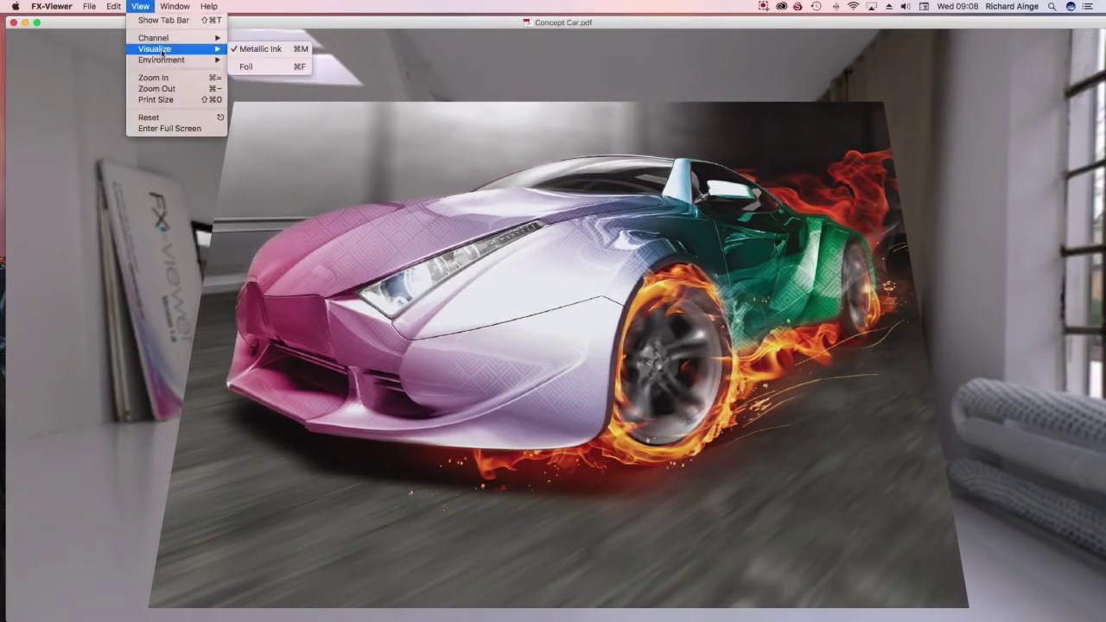
click(260, 74)
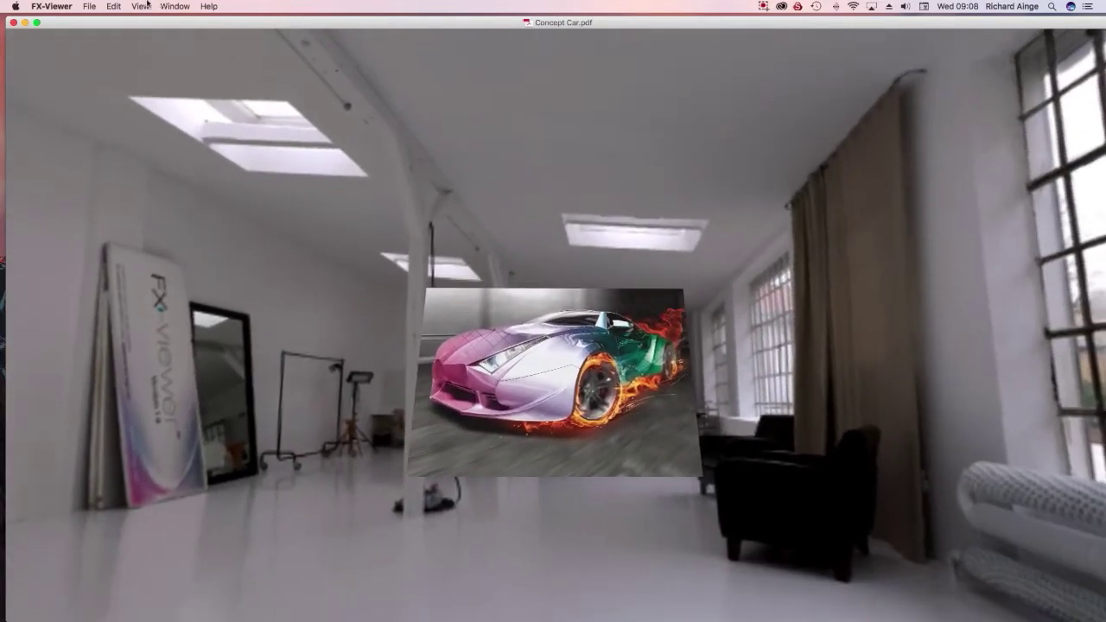
click(141, 6)
click(169, 116)
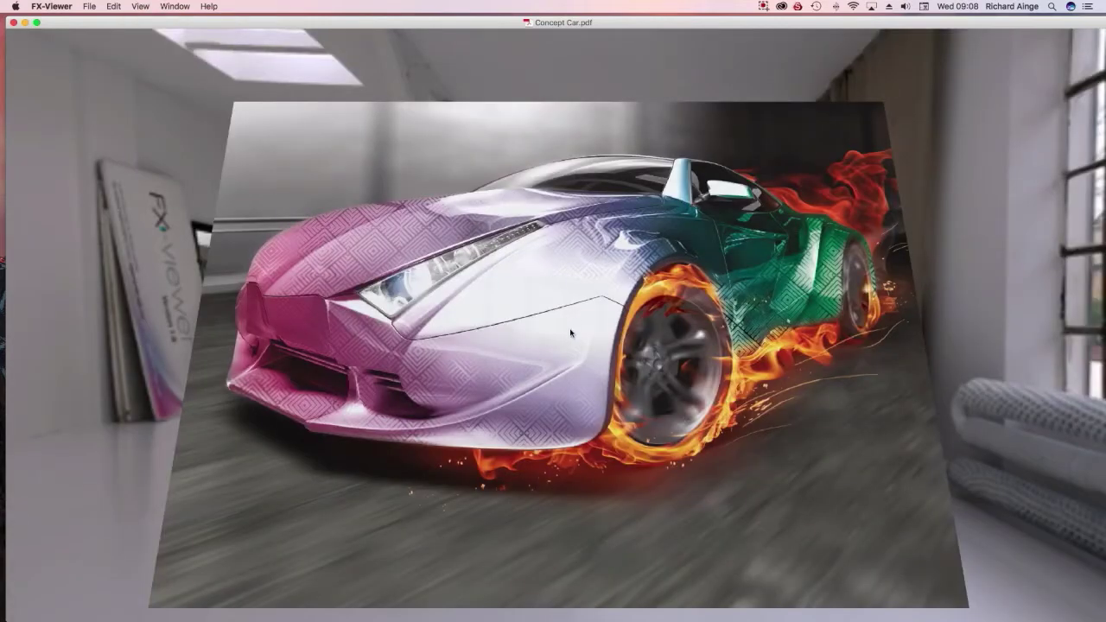